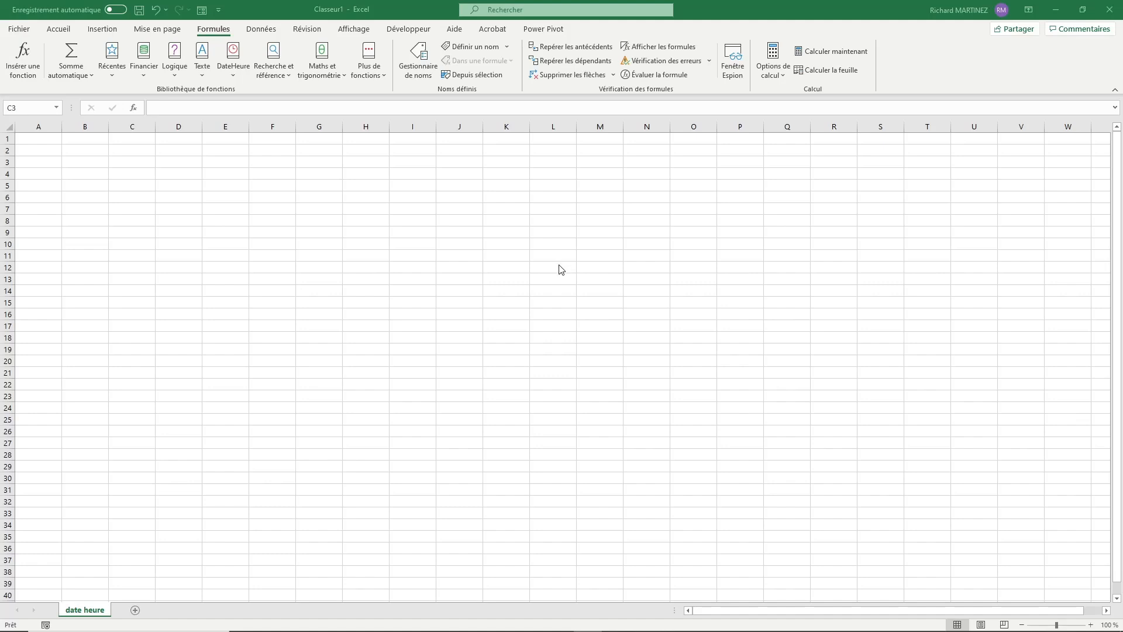
Enter the date 25/5/2022 in cell B3, using slashes as separators.
click(92, 162)
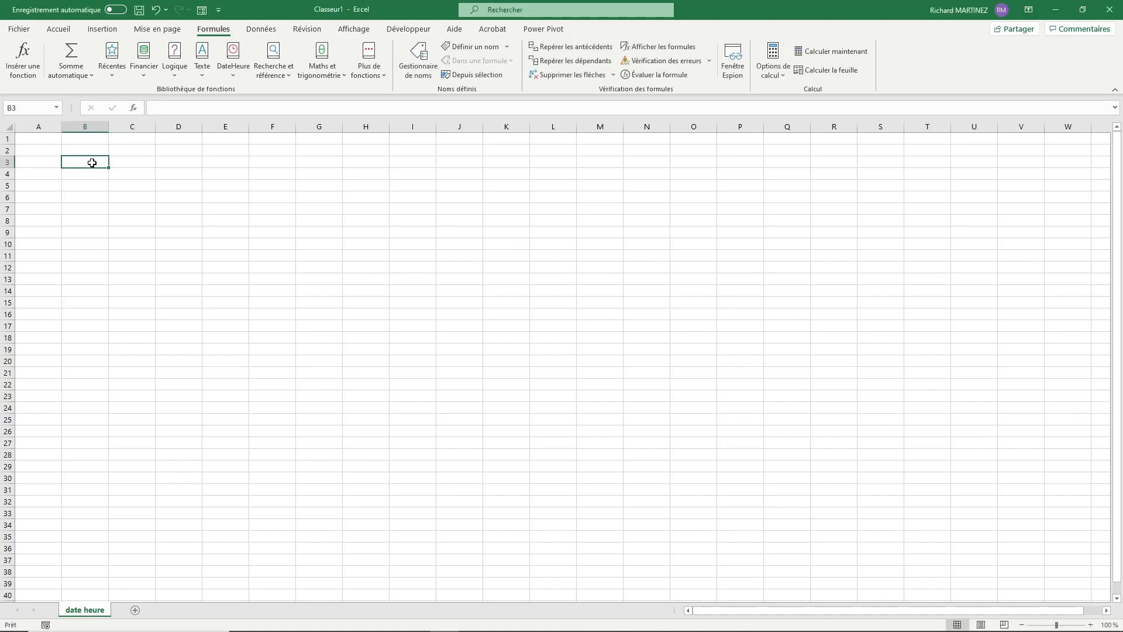
text(25/5/)
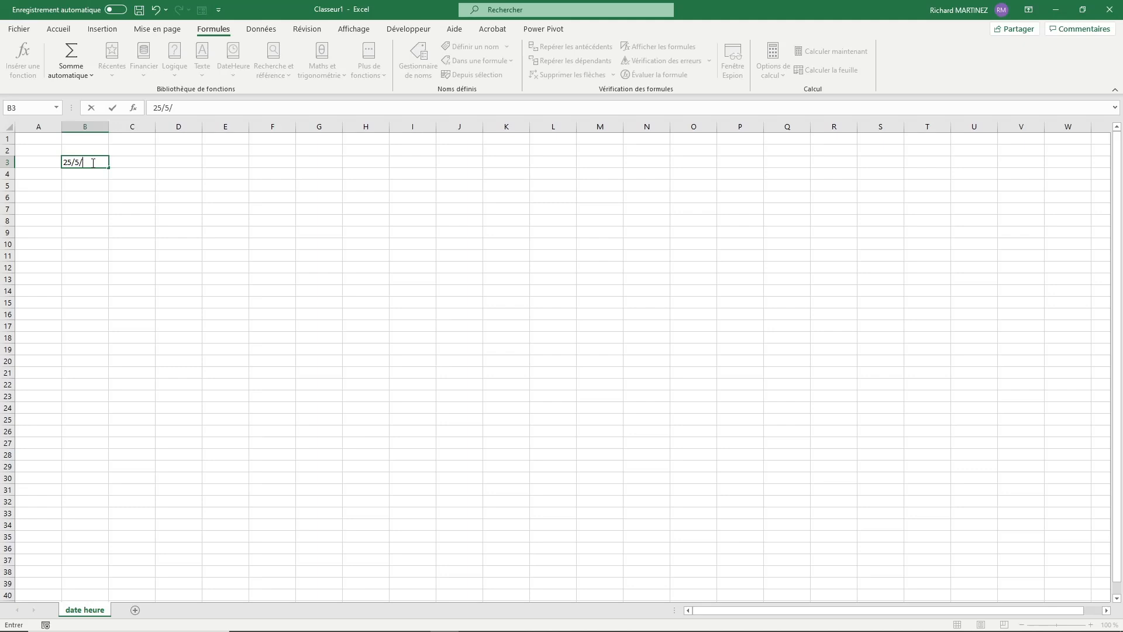
text(2022)
key(Return)
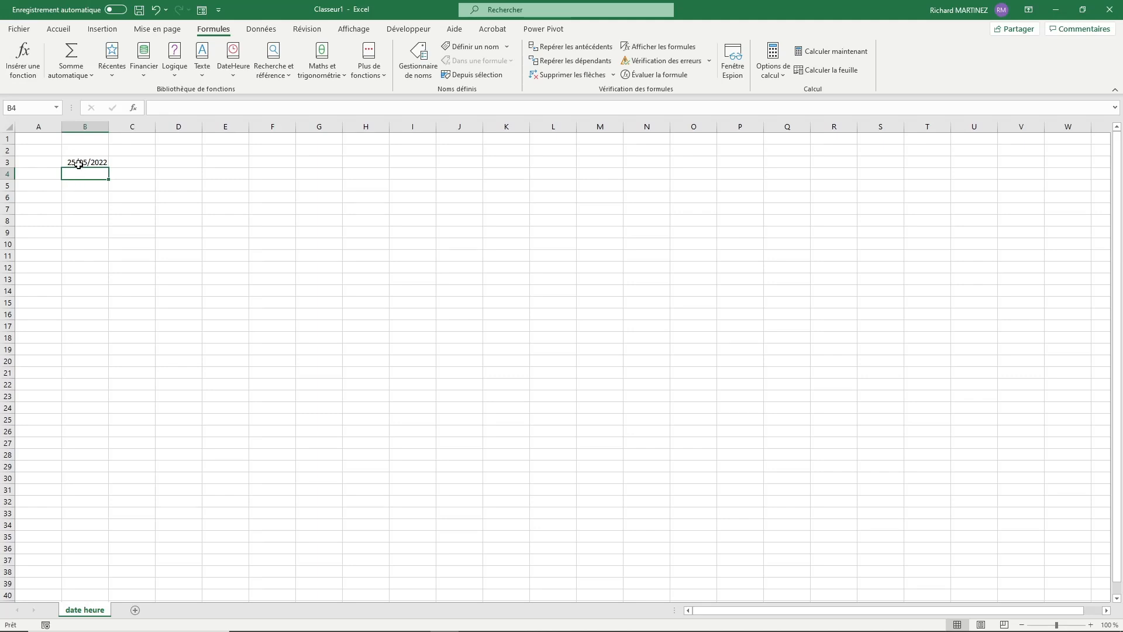
Enter the same date in cell D3 with hyphens as separators, as 25-05-2022.
click(180, 163)
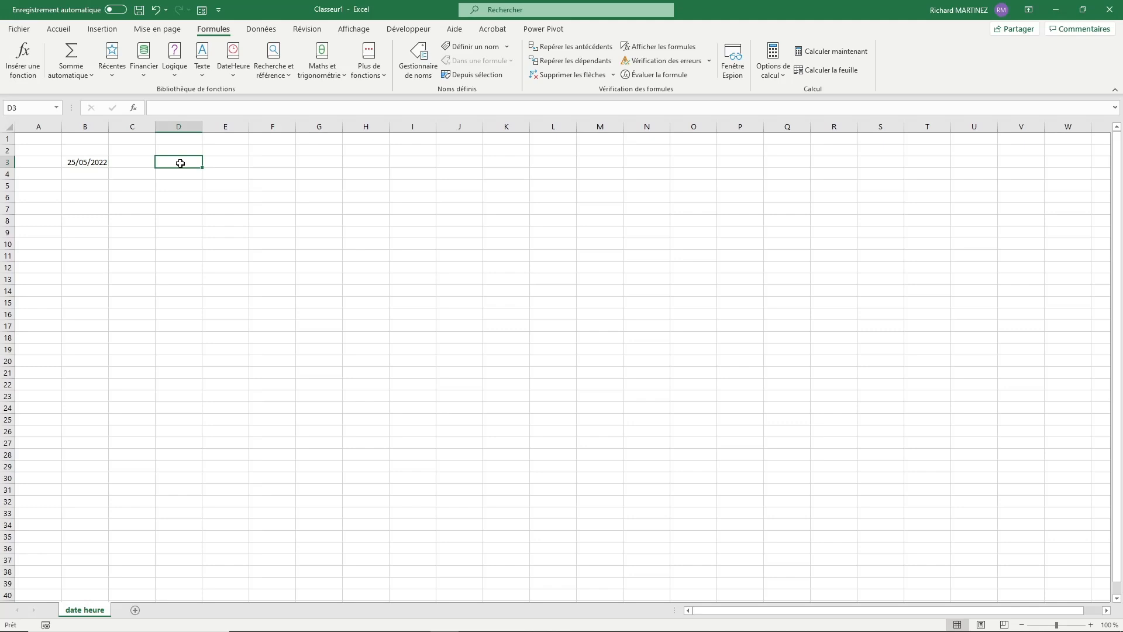
text(25-)
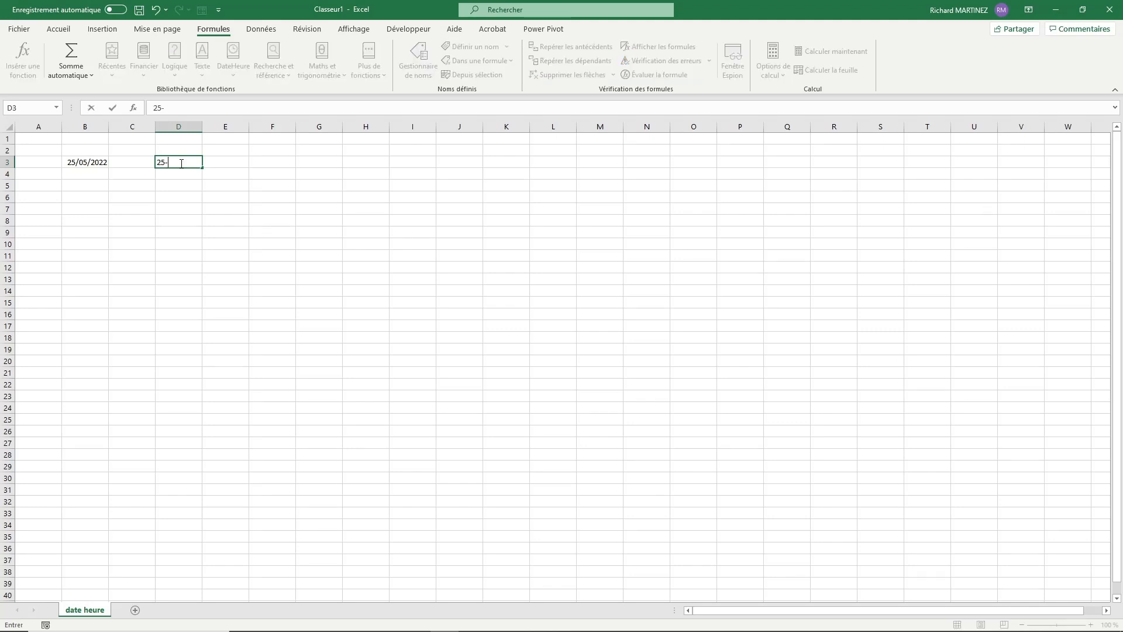
text(05-2202)
key(BackSpace)
key(BackSpace)
key(BackSpace)
text(022)
key(Return)
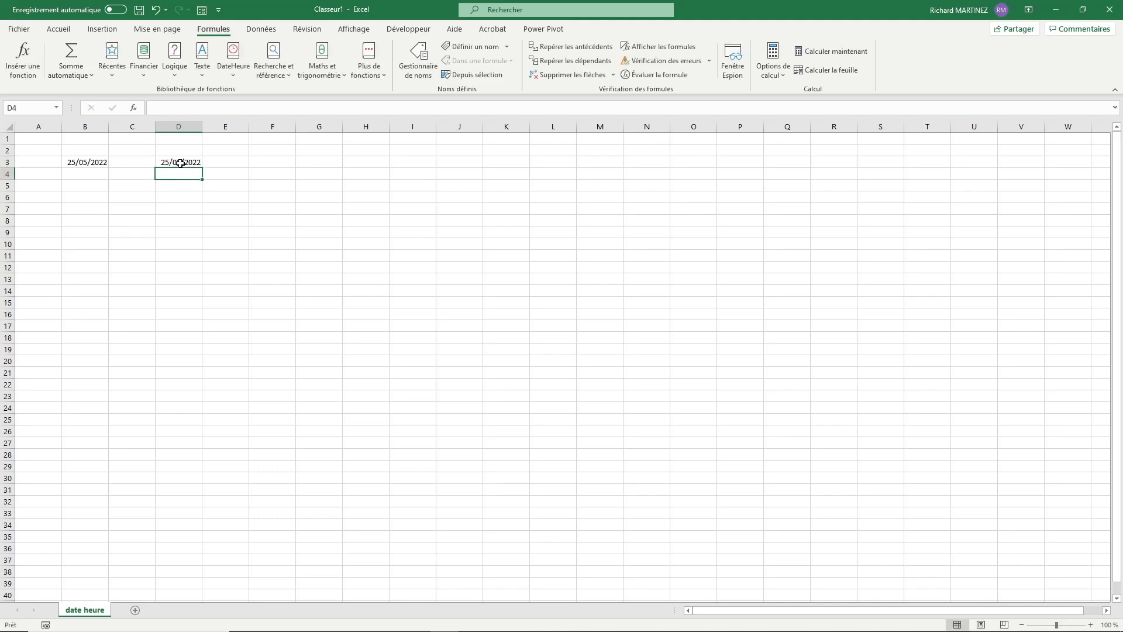
click(181, 164)
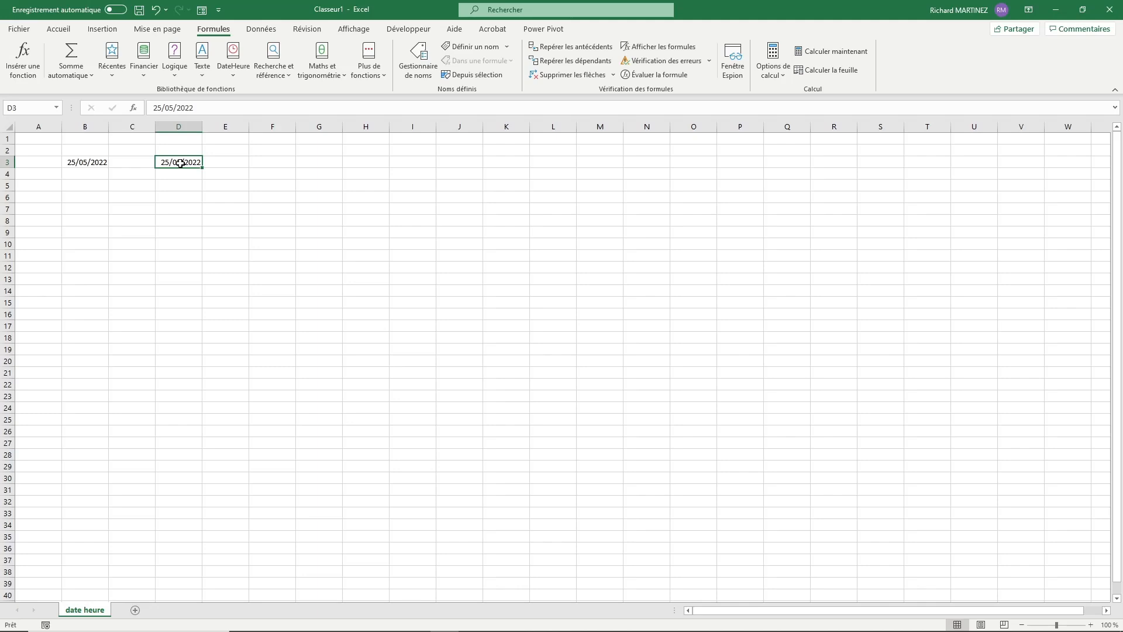
Change the number format of the date in cell B3 to Standard.
click(88, 164)
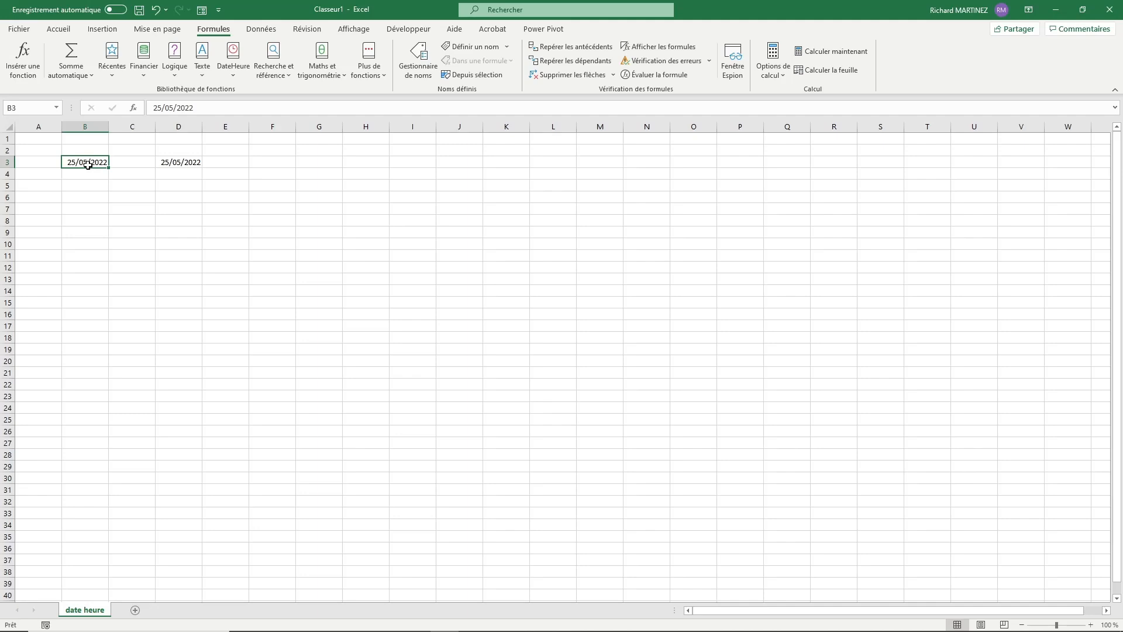
click(65, 29)
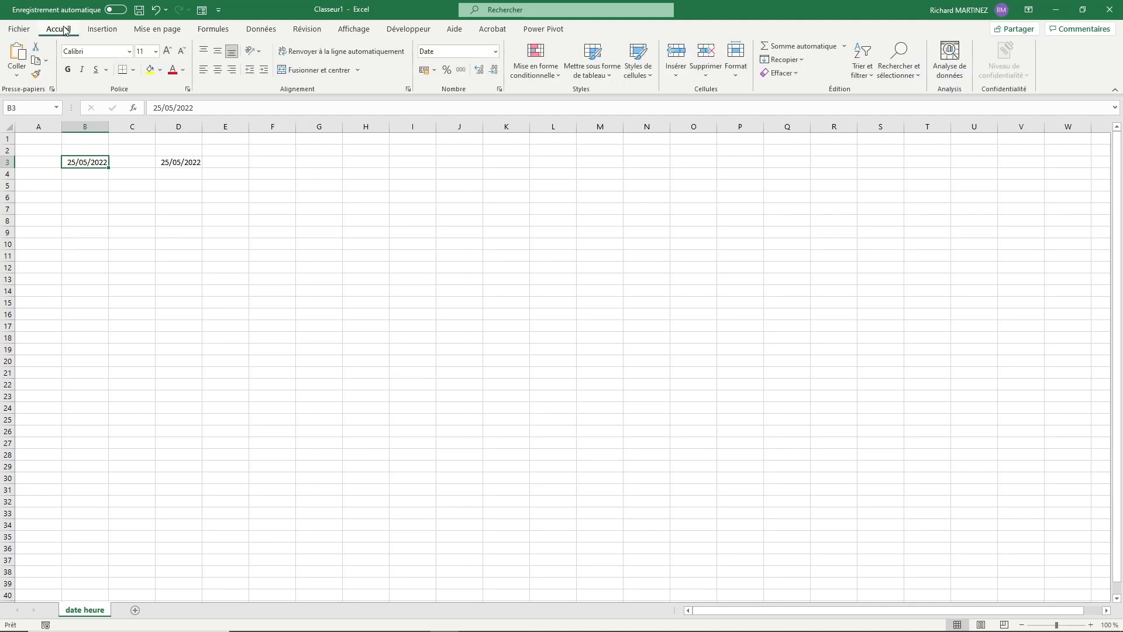
click(494, 53)
click(468, 73)
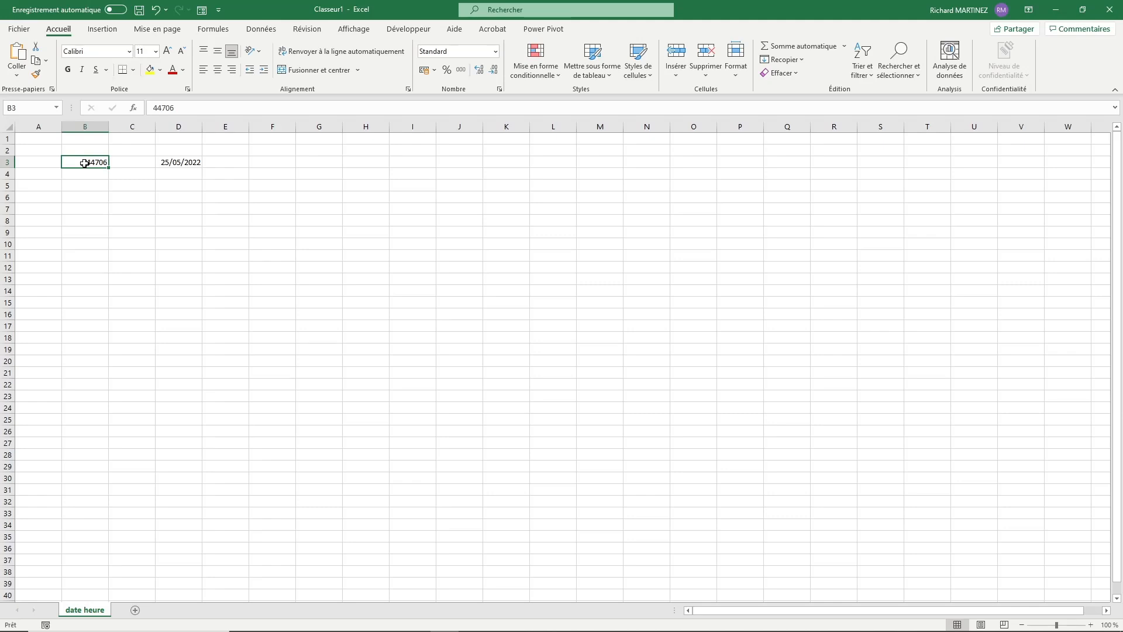
Enter 1 in cell F3 and apply the Date courte number format to it.
click(273, 163)
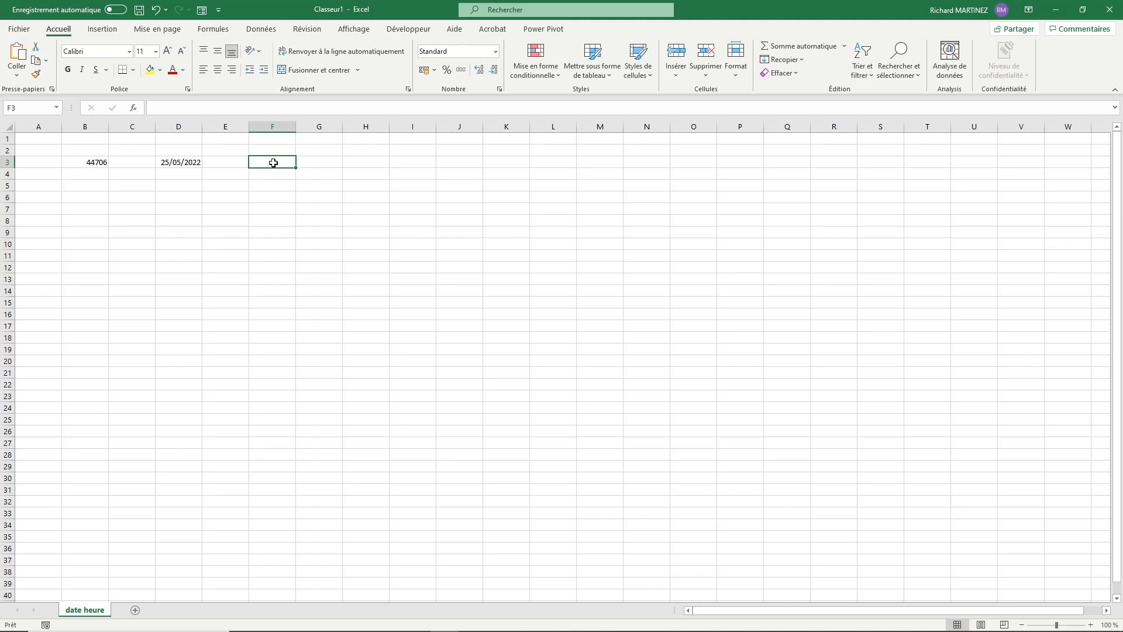
text(1)
key(Return)
click(273, 163)
click(495, 51)
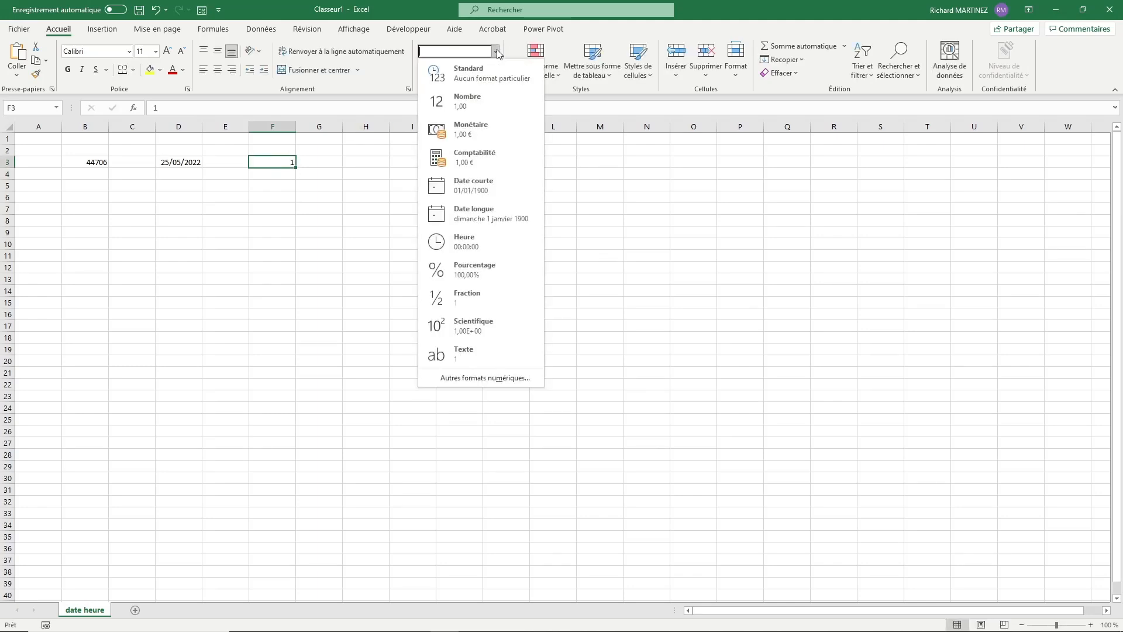
click(479, 186)
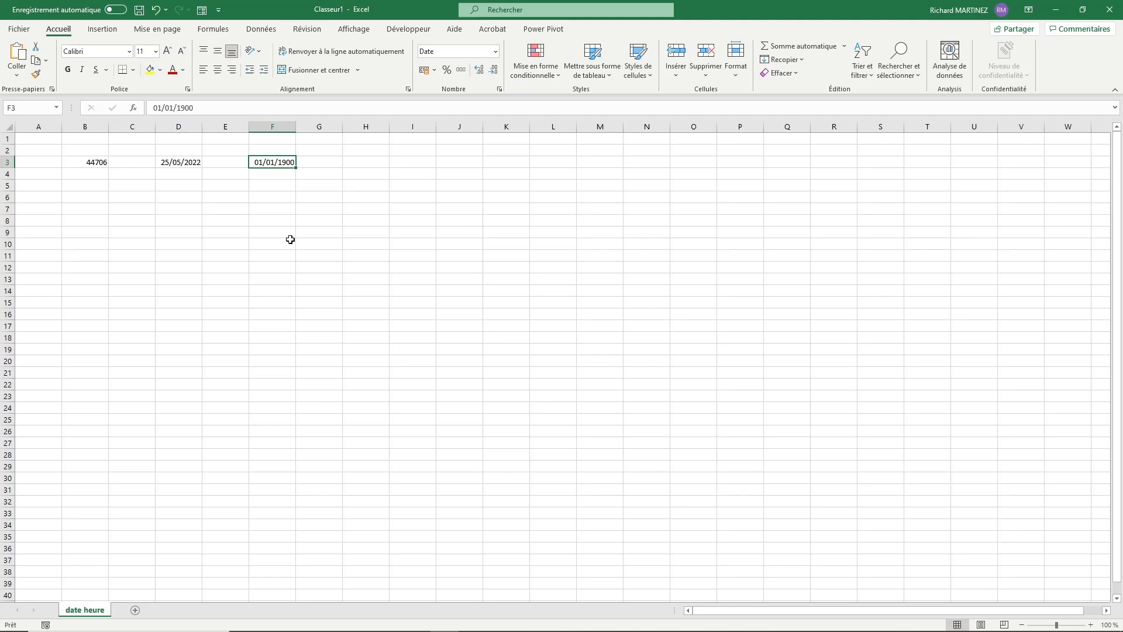
click(265, 186)
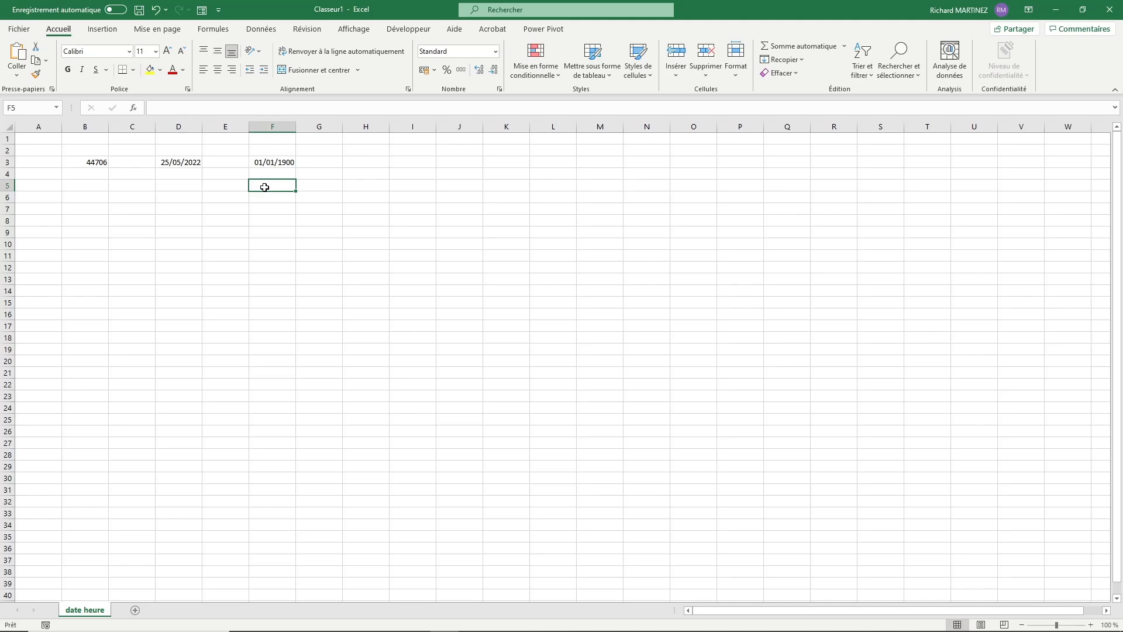
Enter the time 12:00 in cell I3 and 12:00:00 in cell I4.
click(408, 161)
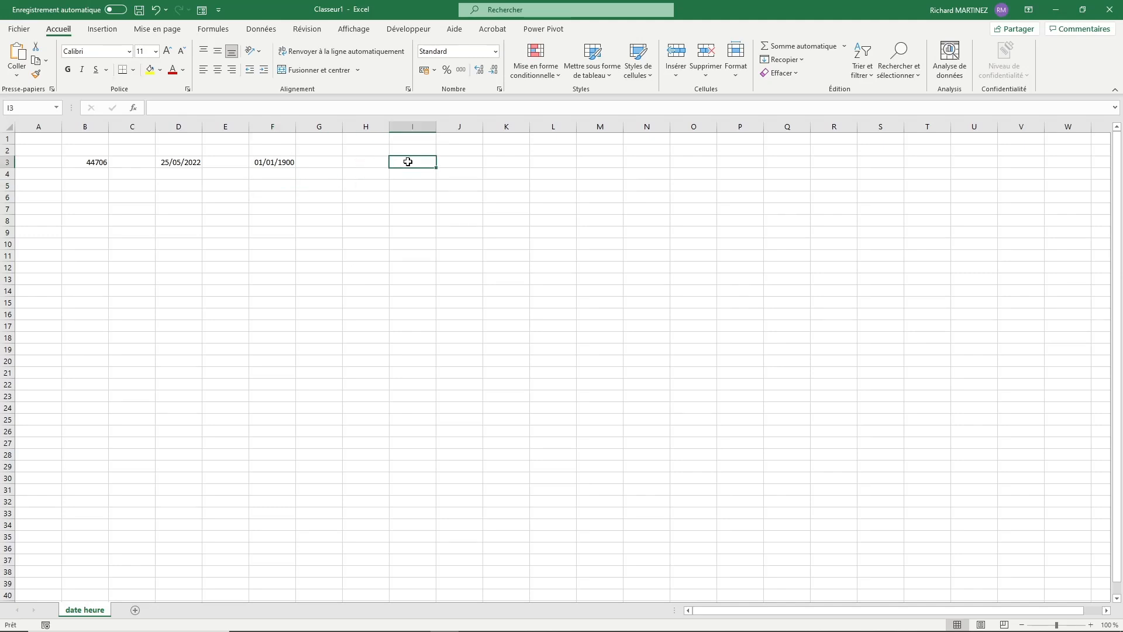
text(12)
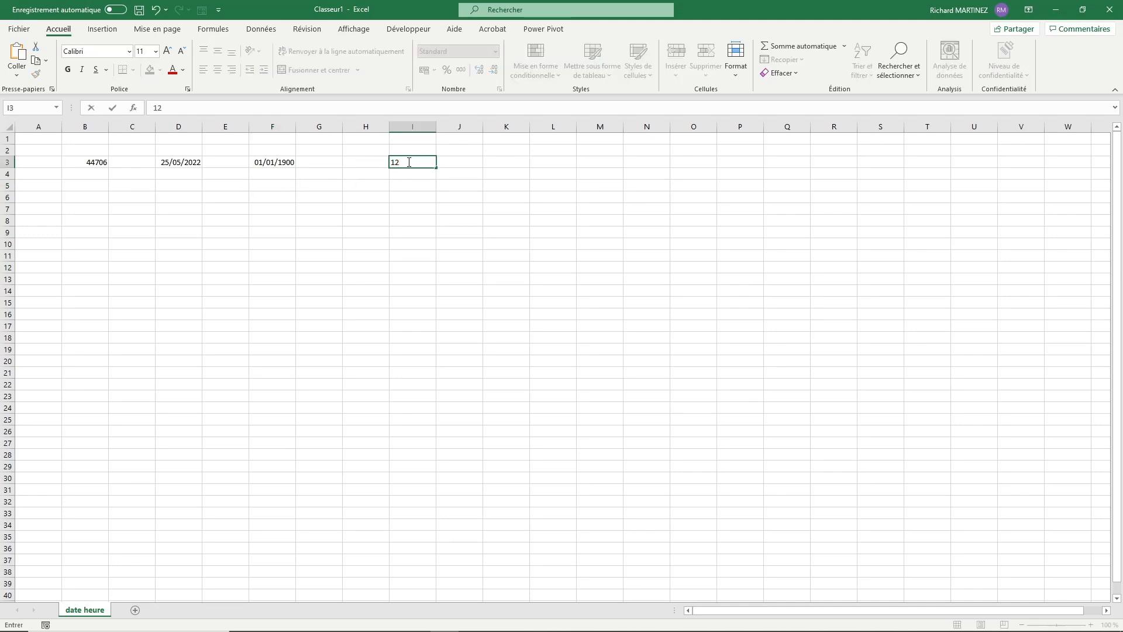
text(:00)
key(Return)
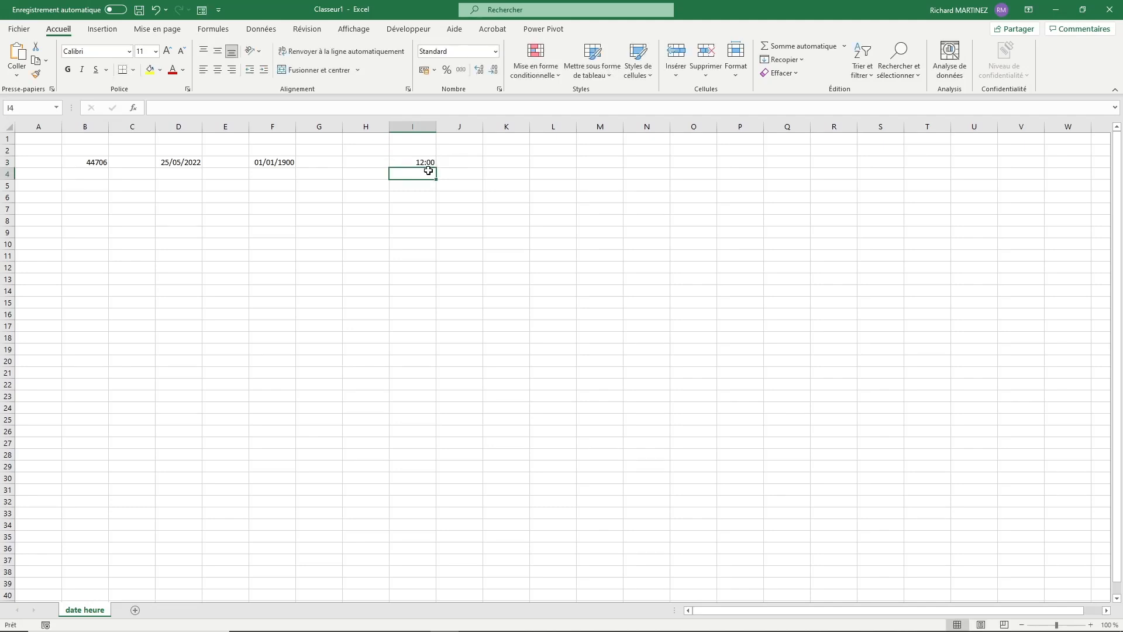
text(12:)
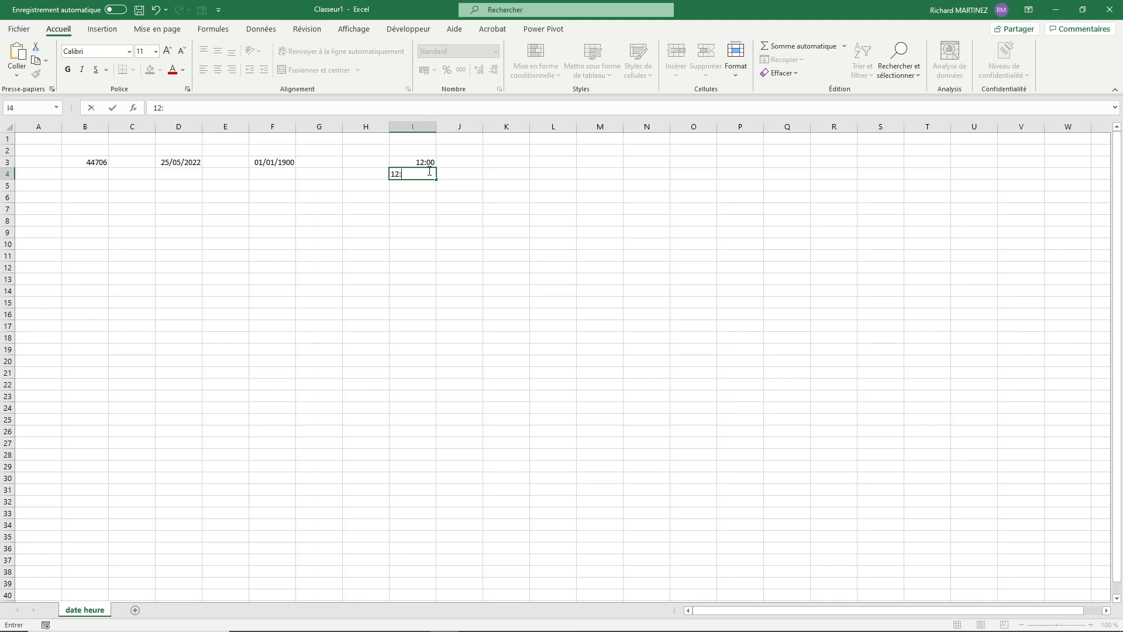
text(00:00)
key(Return)
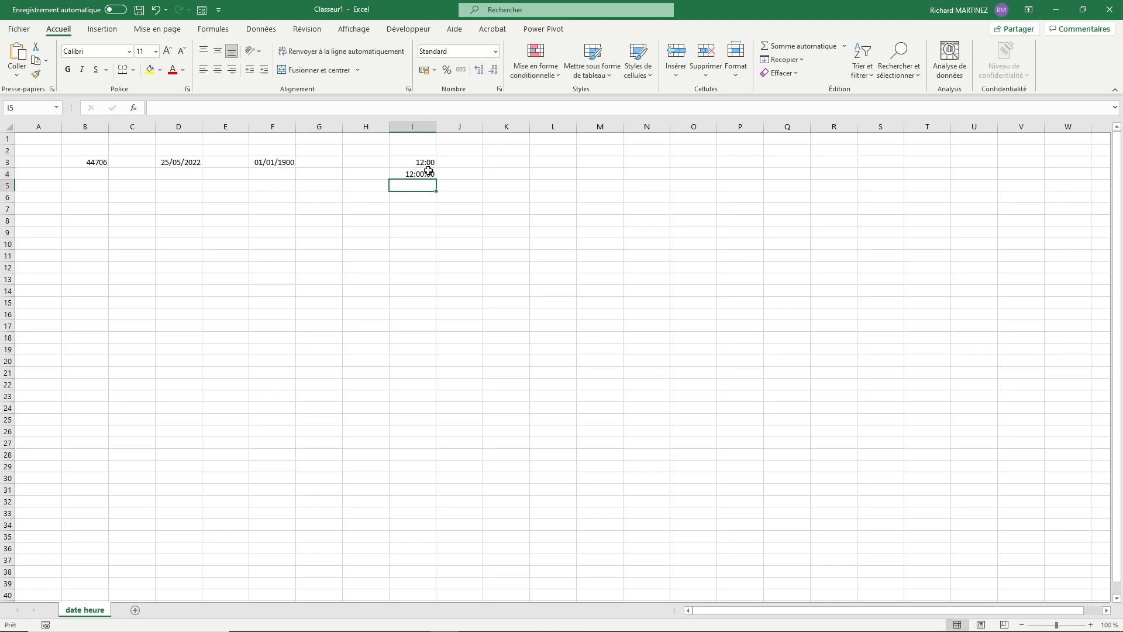
Change the number format of the time in cell I4 to Standard.
click(398, 175)
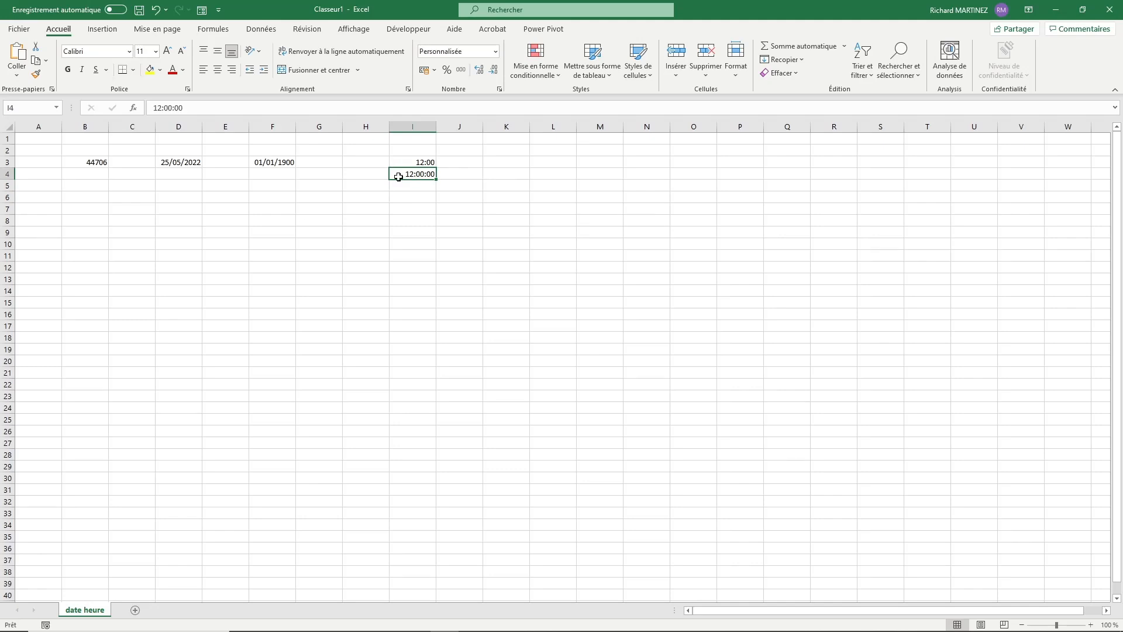
click(494, 51)
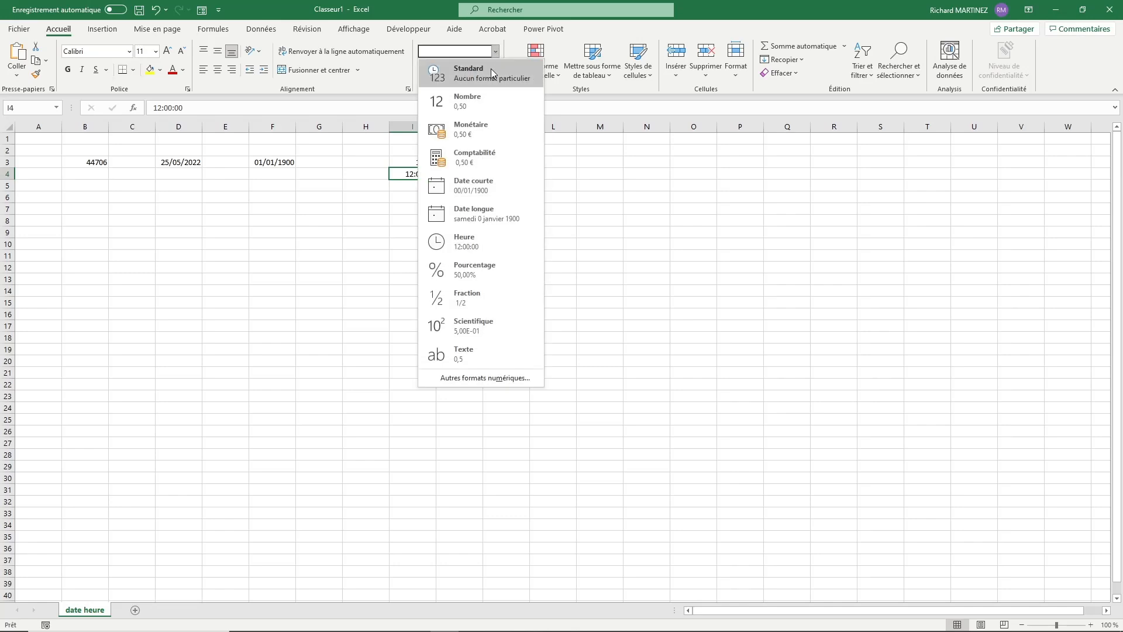
click(491, 71)
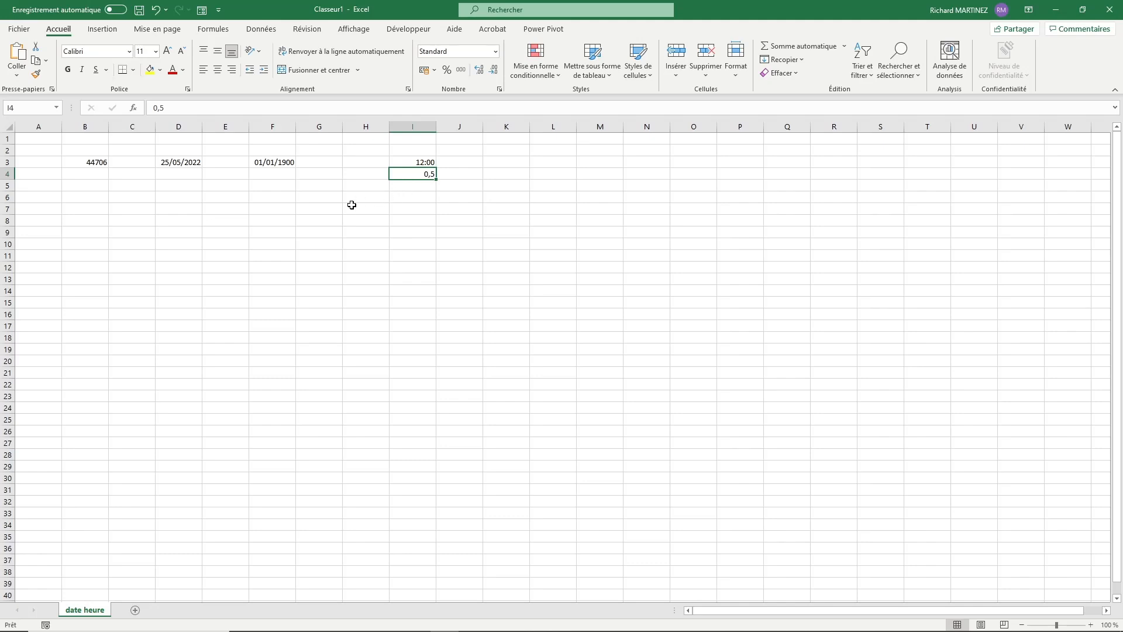
Enter the time 01:00 in cell I5 and set its number format to Standard.
click(416, 189)
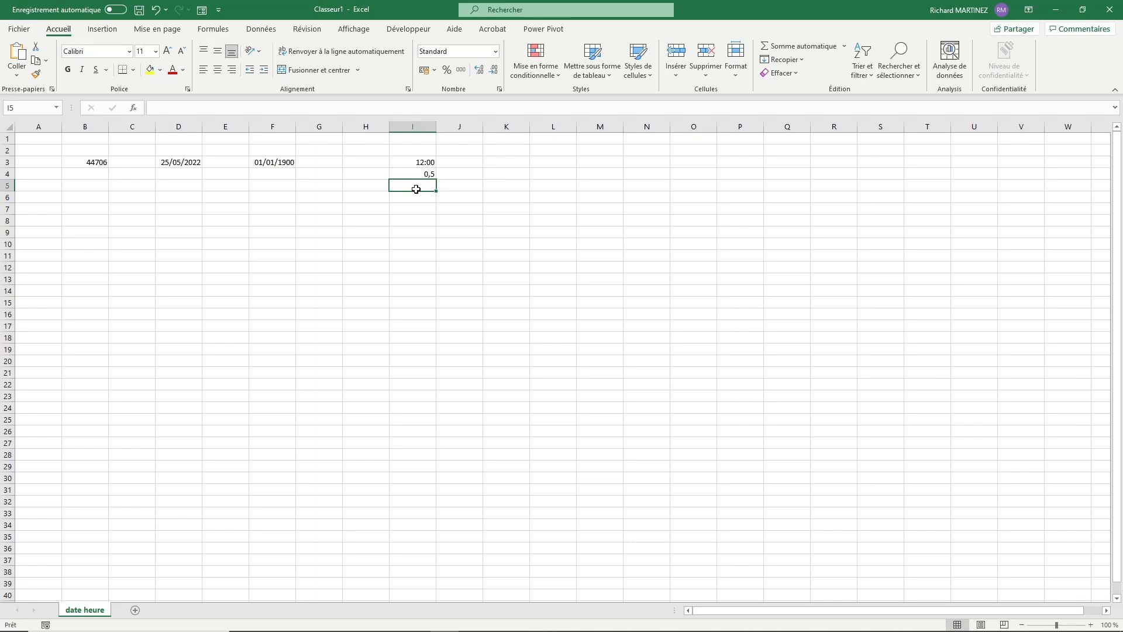
text(01)
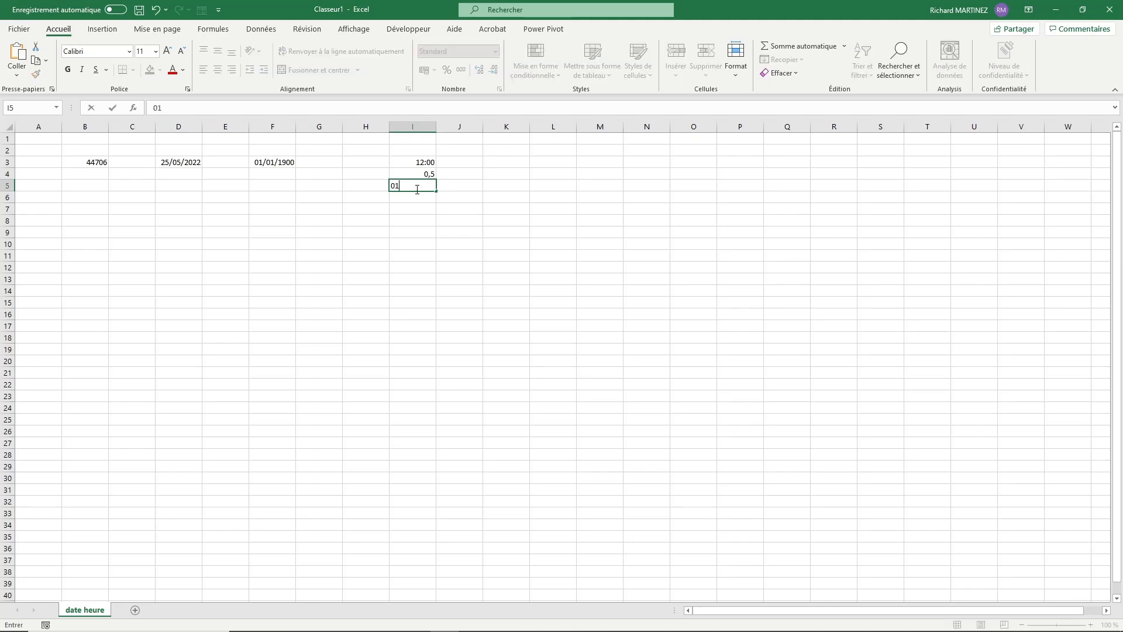
text(:00)
key(Return)
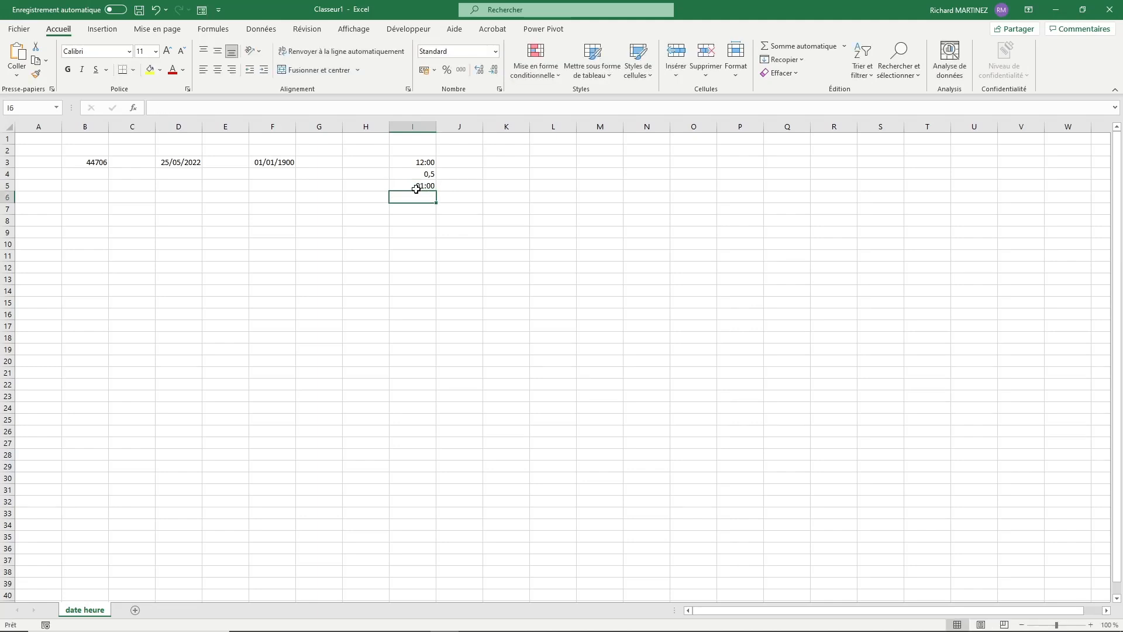
click(415, 189)
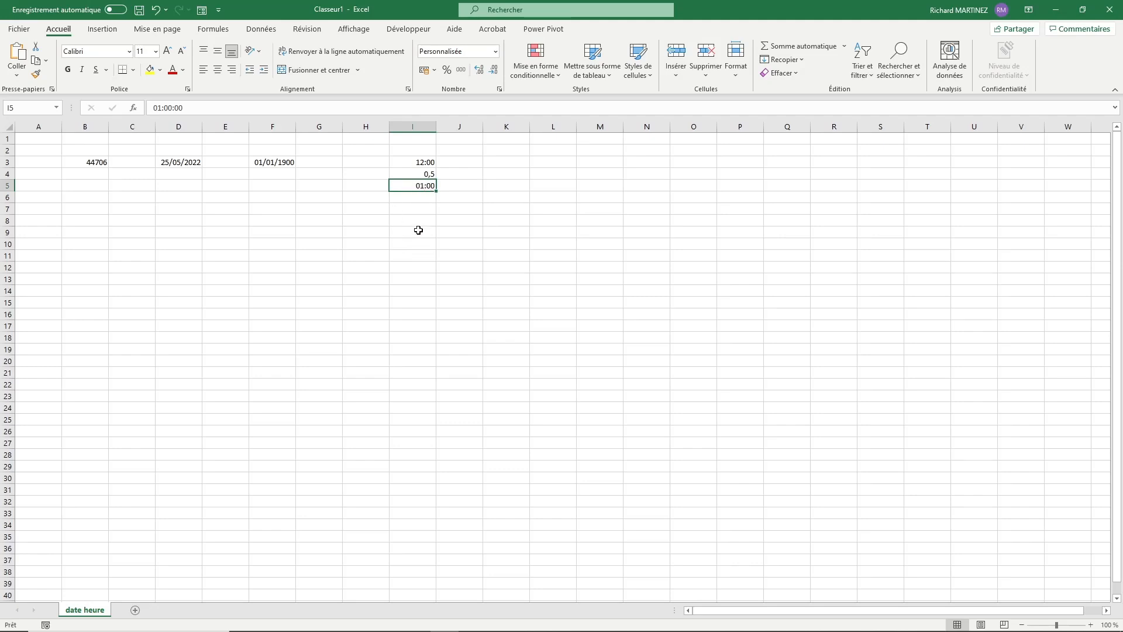
click(496, 51)
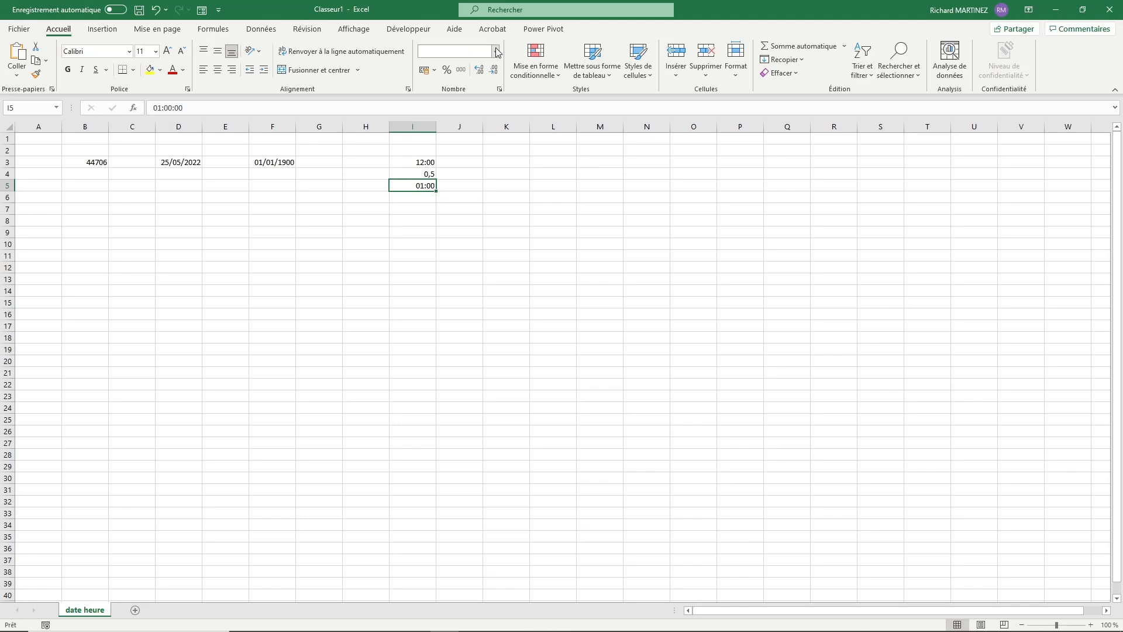
click(476, 71)
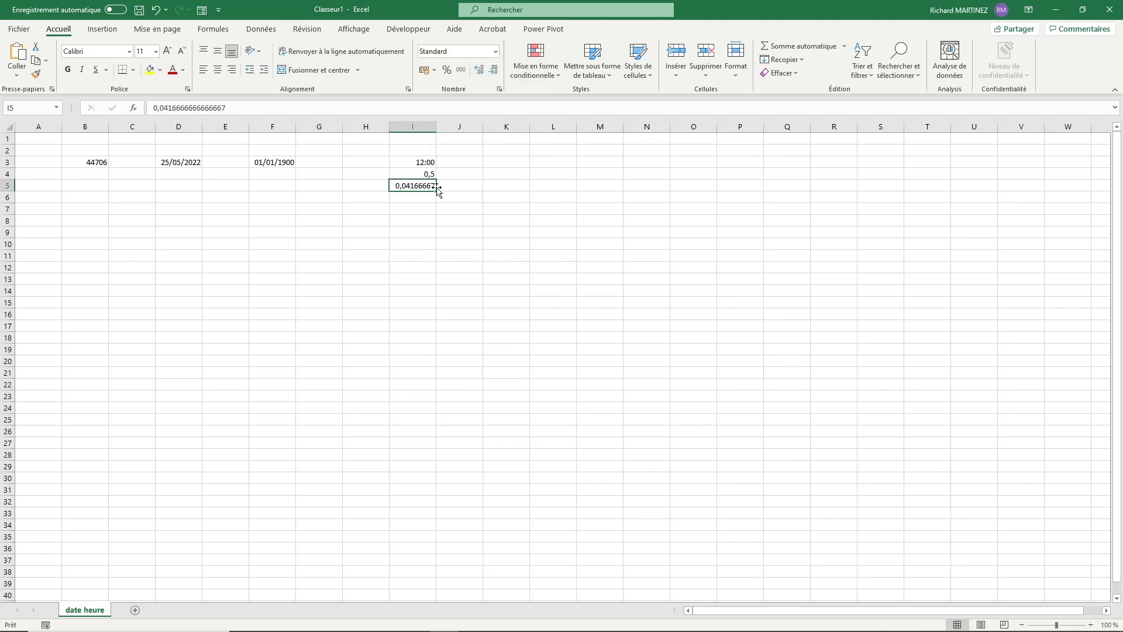
Enter the formula =1/24 in cell J5 to compute one hour as a fraction of a day.
click(459, 184)
text(=1/24)
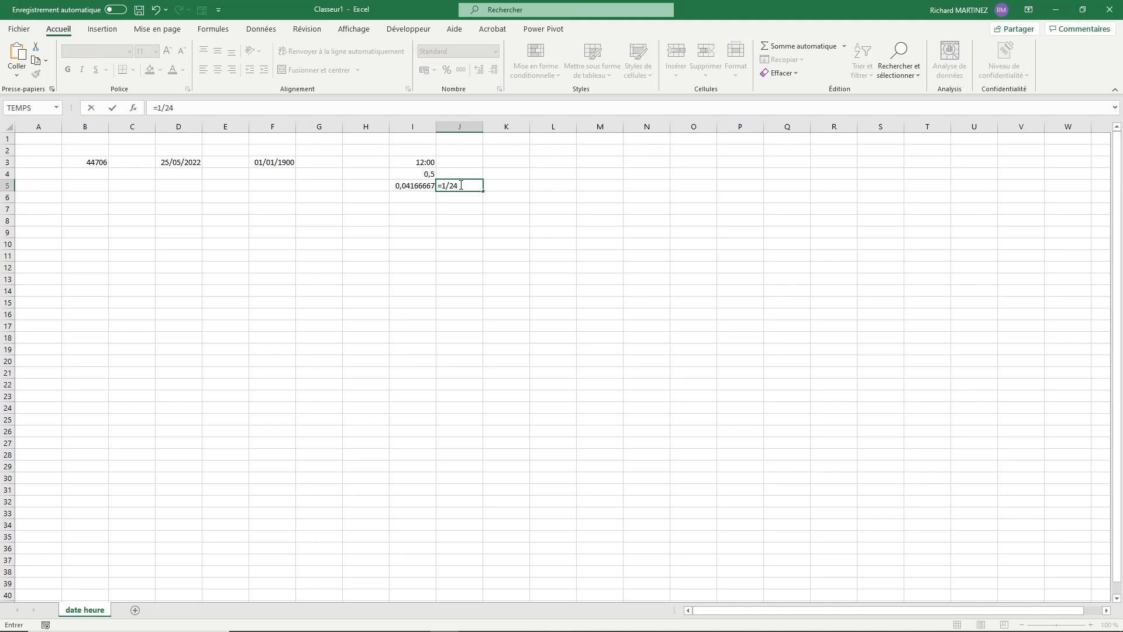
key(Return)
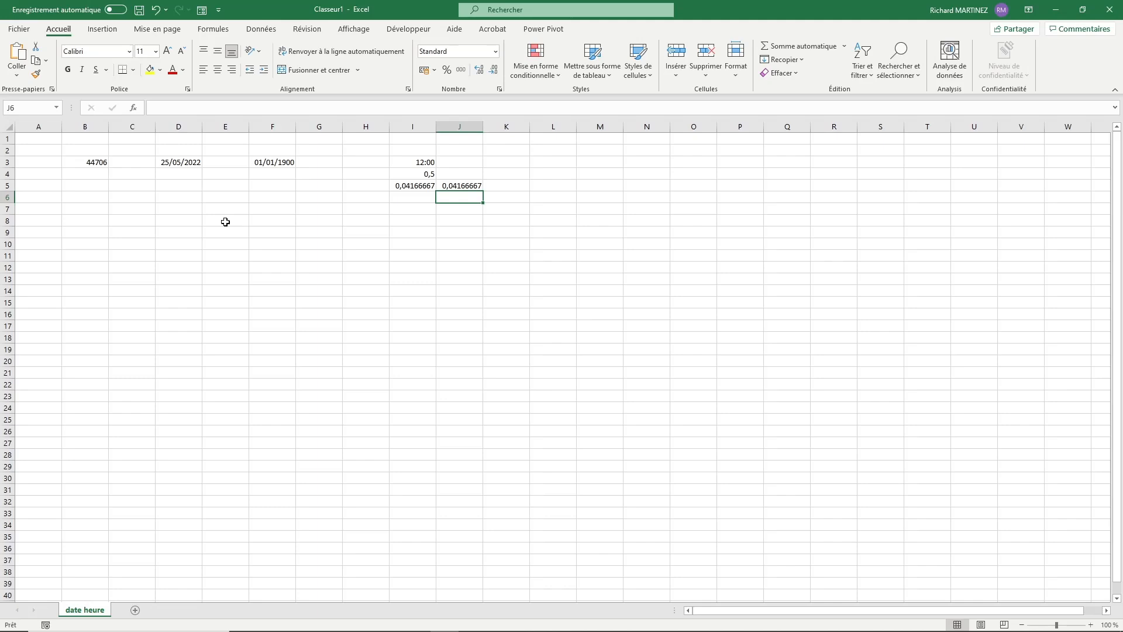
Calculate the number of days between the dates in D3 and F3 with the formula =D3-F3 in cell G3.
click(183, 162)
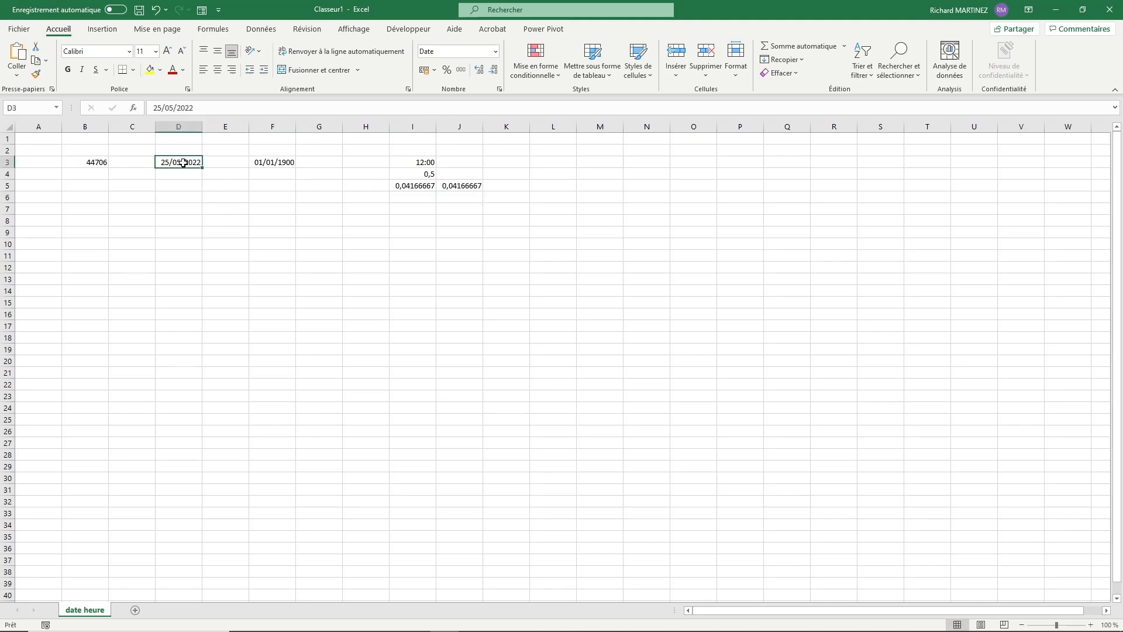
click(260, 160)
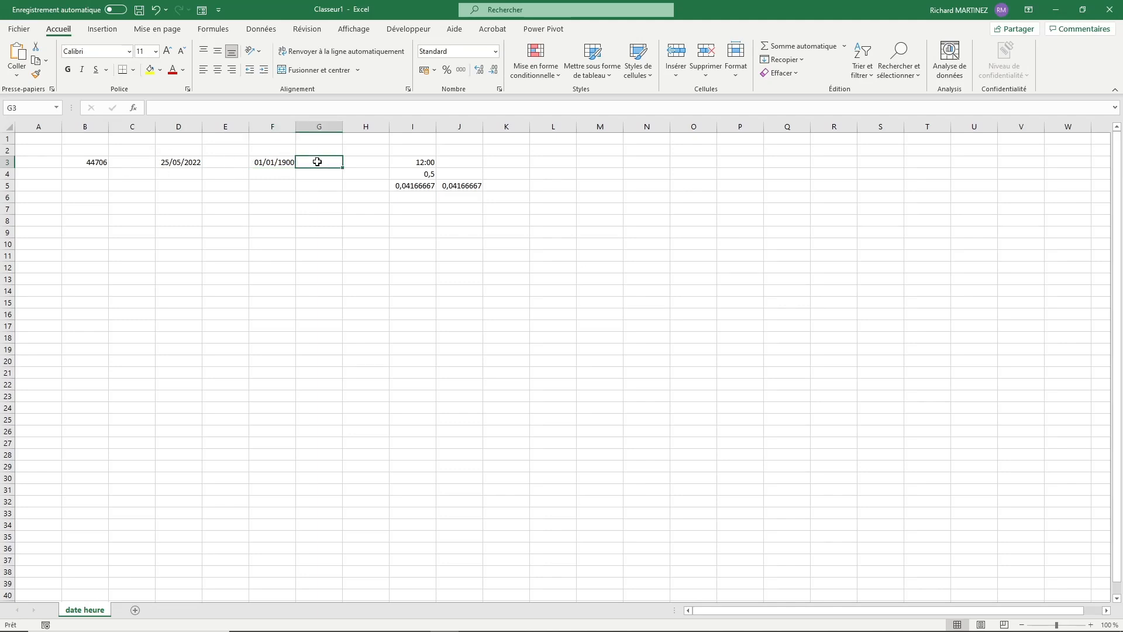
text(=)
click(191, 163)
text(-)
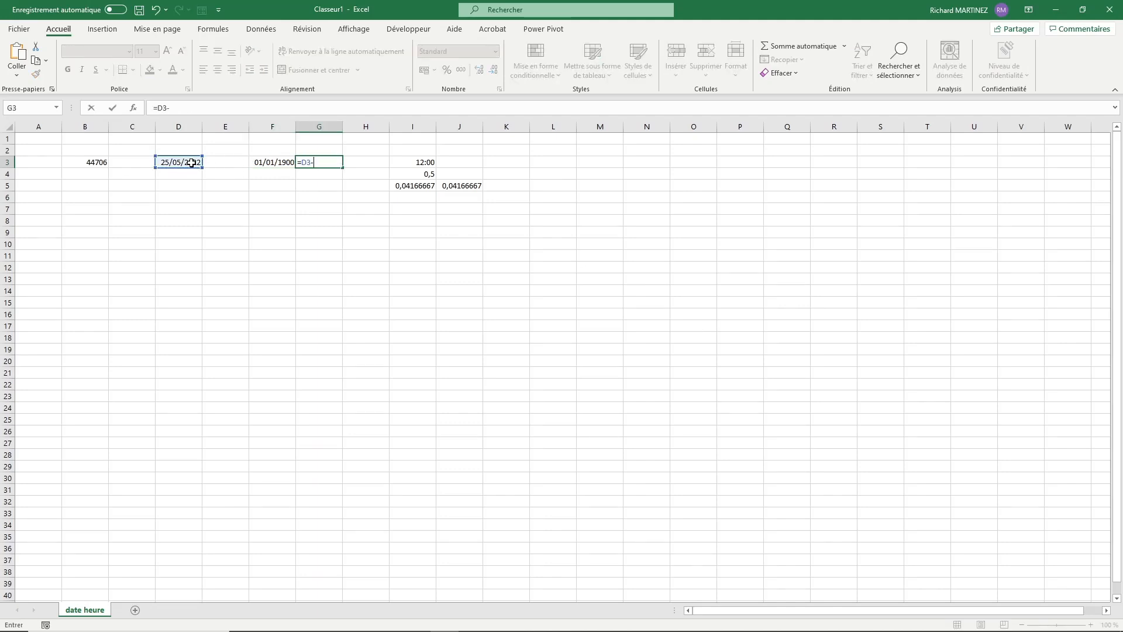
click(284, 163)
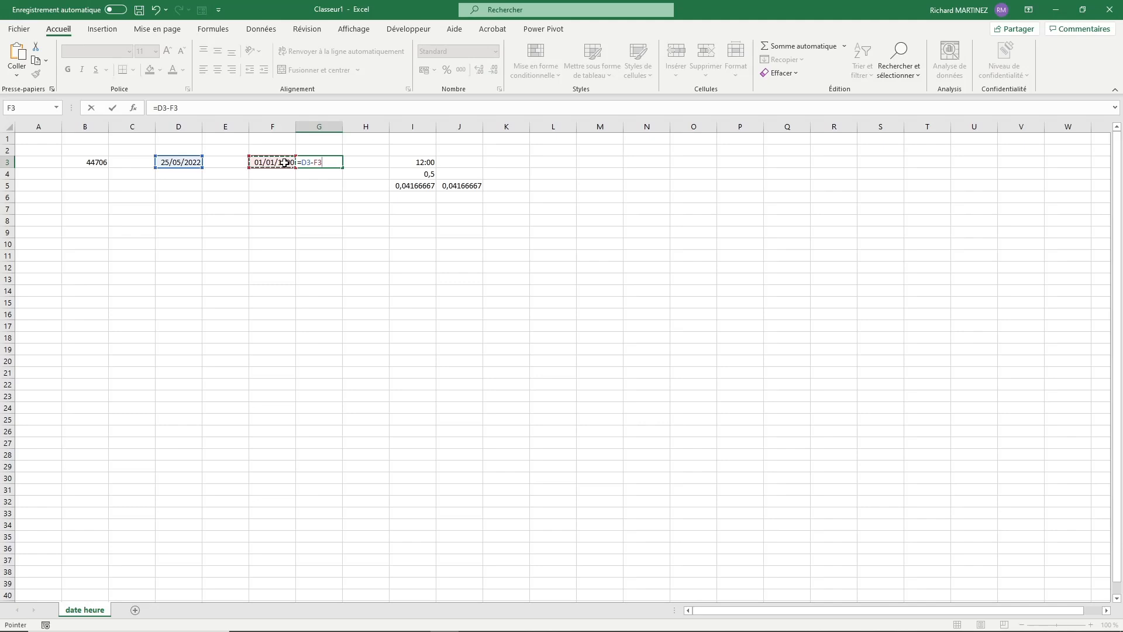
key(Return)
click(330, 162)
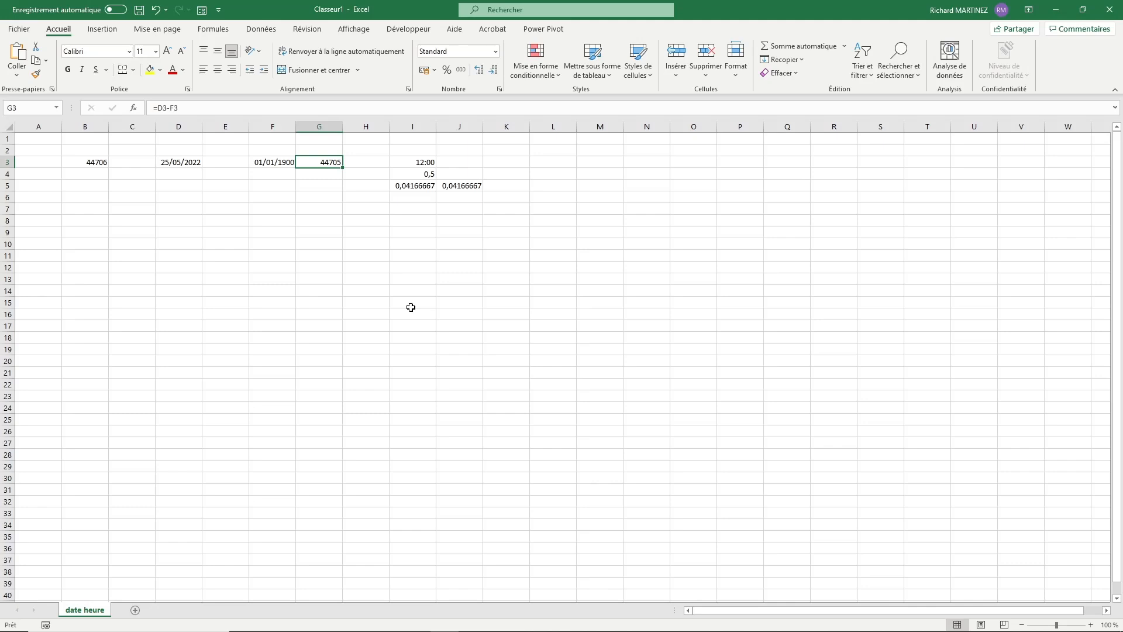
Calculate the difference between the times in I3 and I5 with the formula =I3-I5 in cell J7.
click(452, 212)
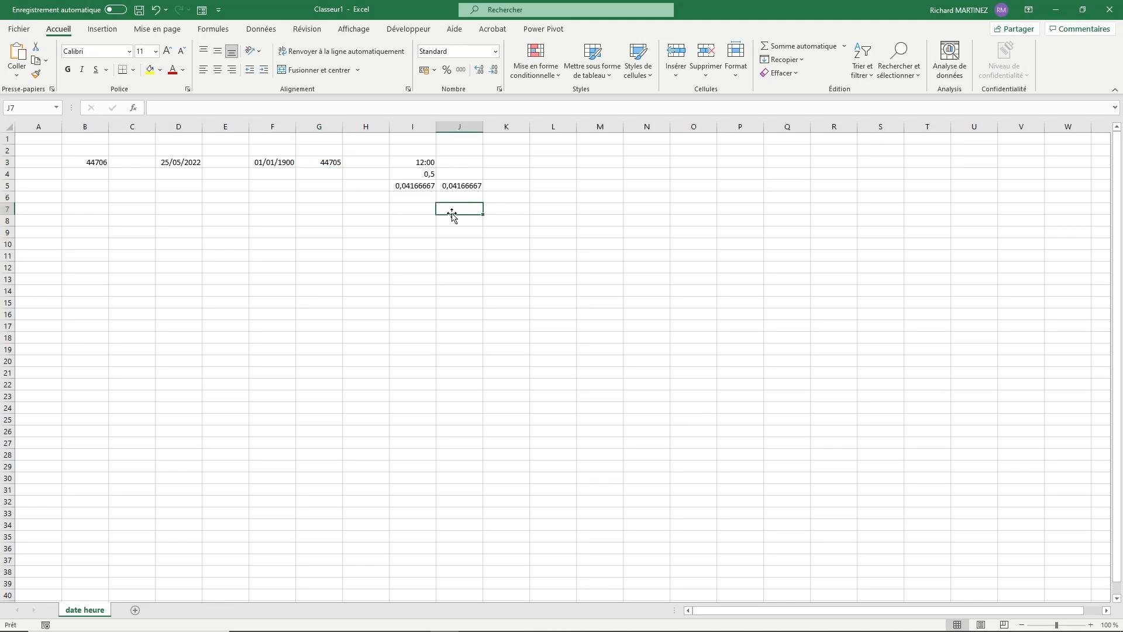
text(=)
click(418, 160)
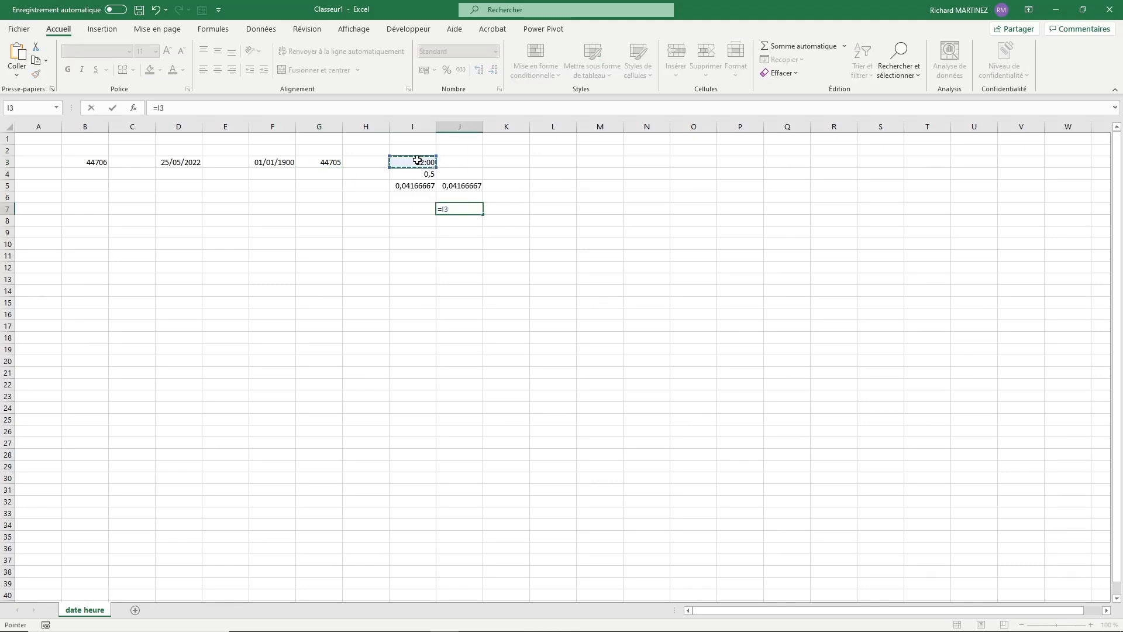
text(-)
click(419, 187)
key(Return)
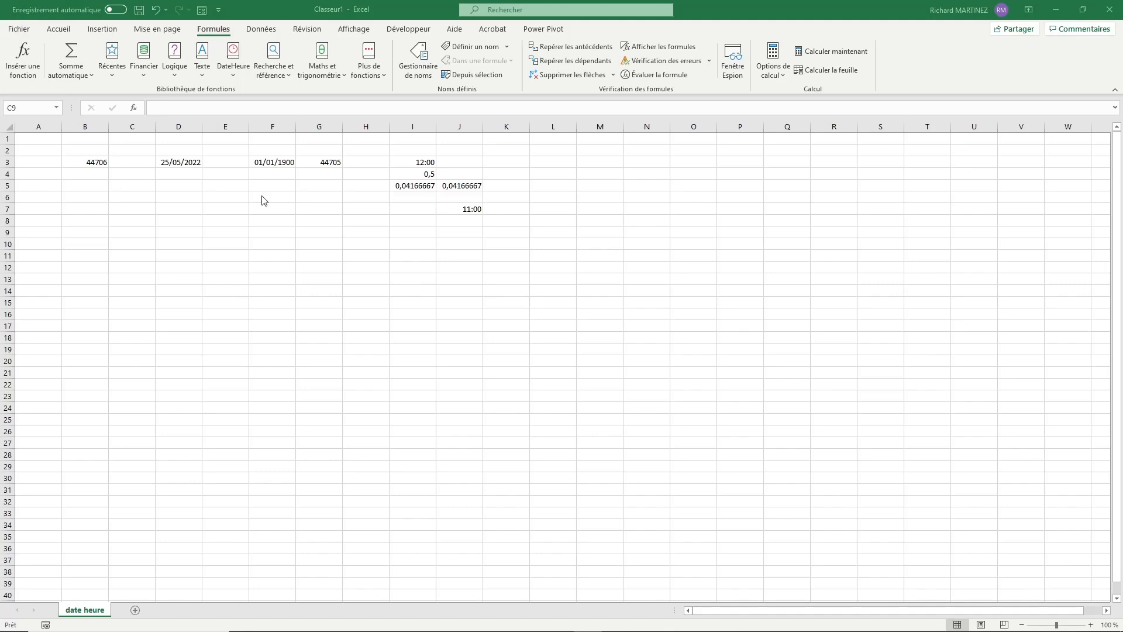
Look through the list of available date and time functions, then close it without inserting one.
click(236, 71)
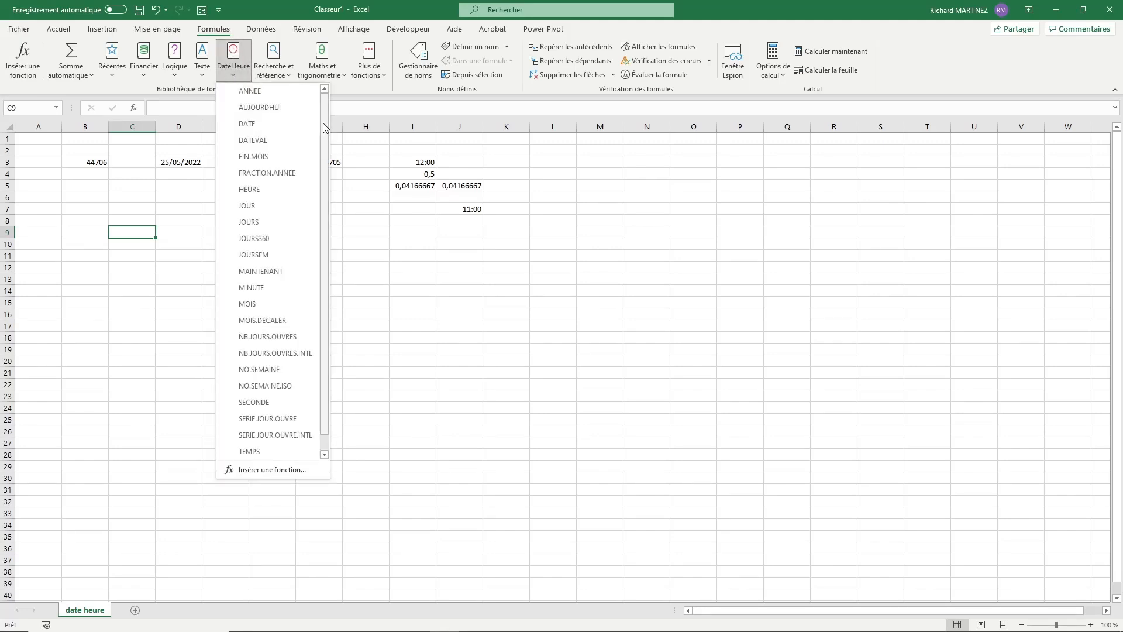
drag(325, 113, 331, 144)
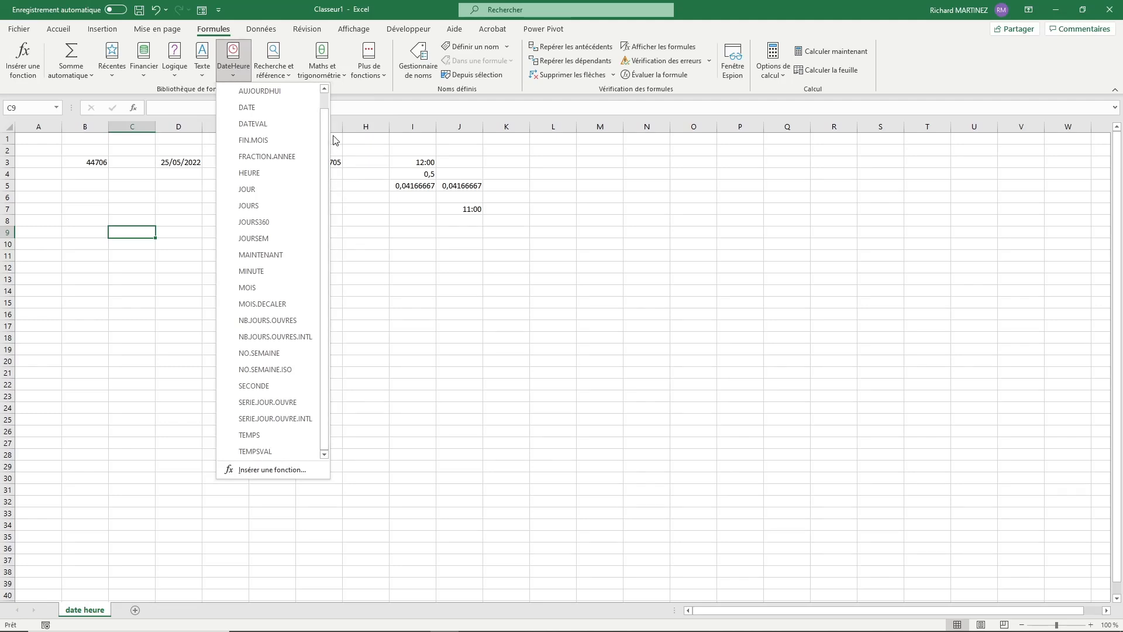
drag(325, 138, 325, 124)
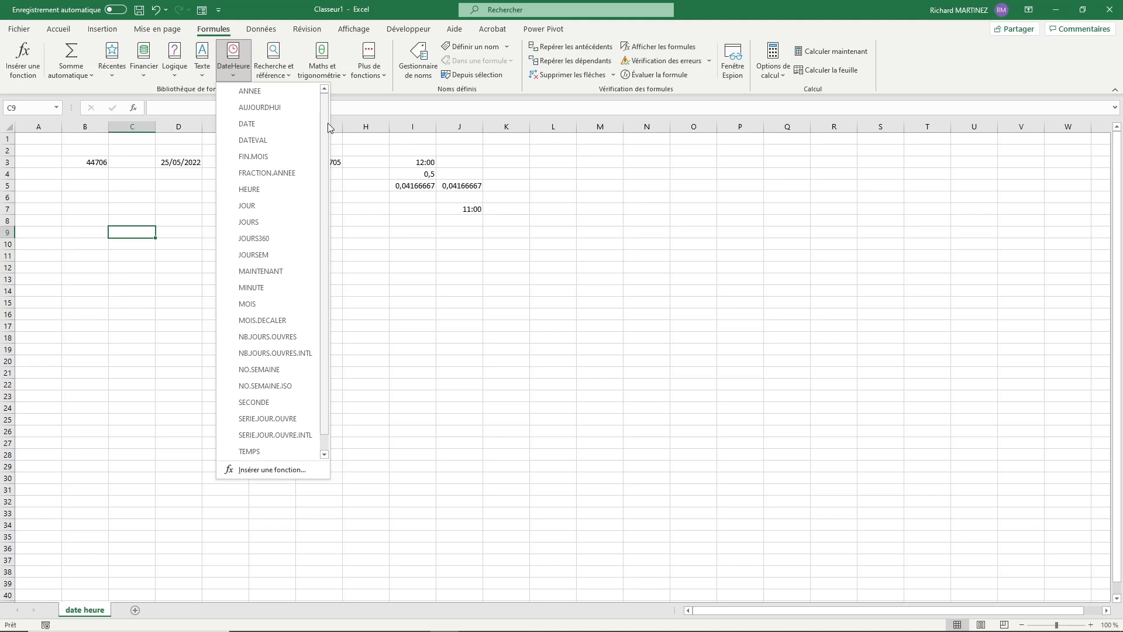
click(395, 265)
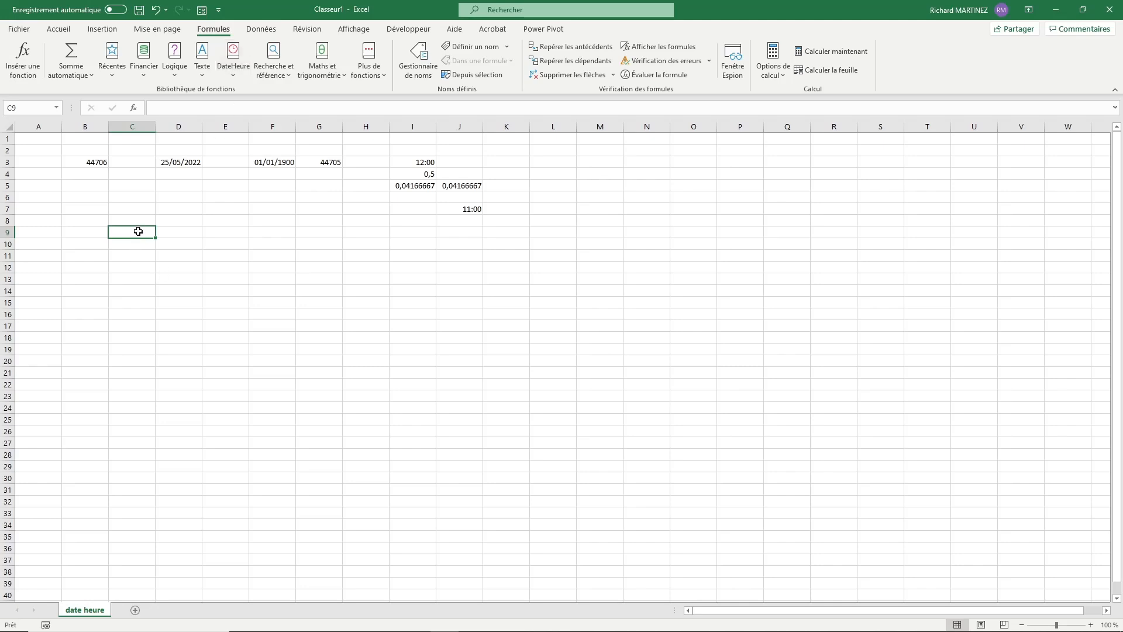
Enter the formula =DATEDIF(F3;D3;"y") in cell C9 to compute the full years between the two dates.
text(=dat)
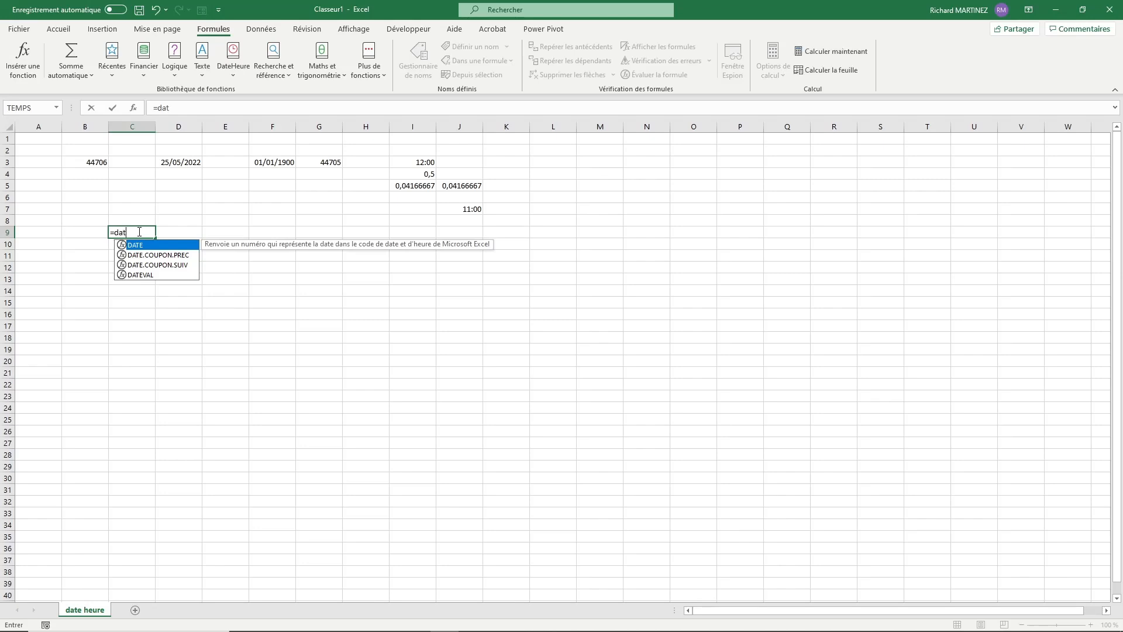
text(ed)
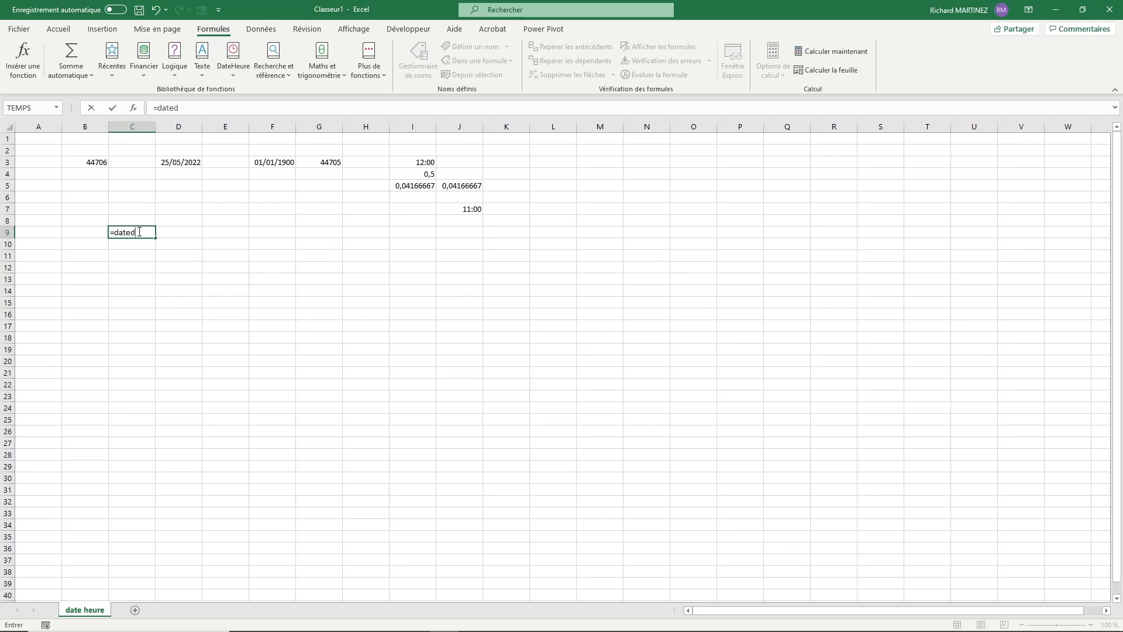
text(fi)
key(BackSpace)
key(BackSpace)
key(BackSpace)
text(if)
text(()
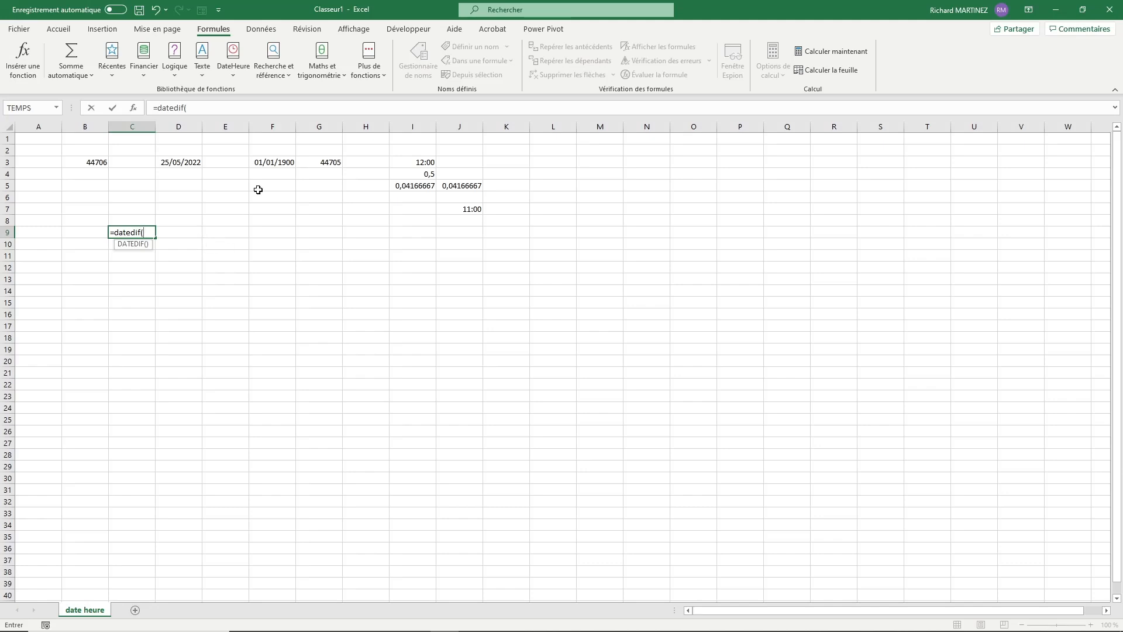
click(264, 162)
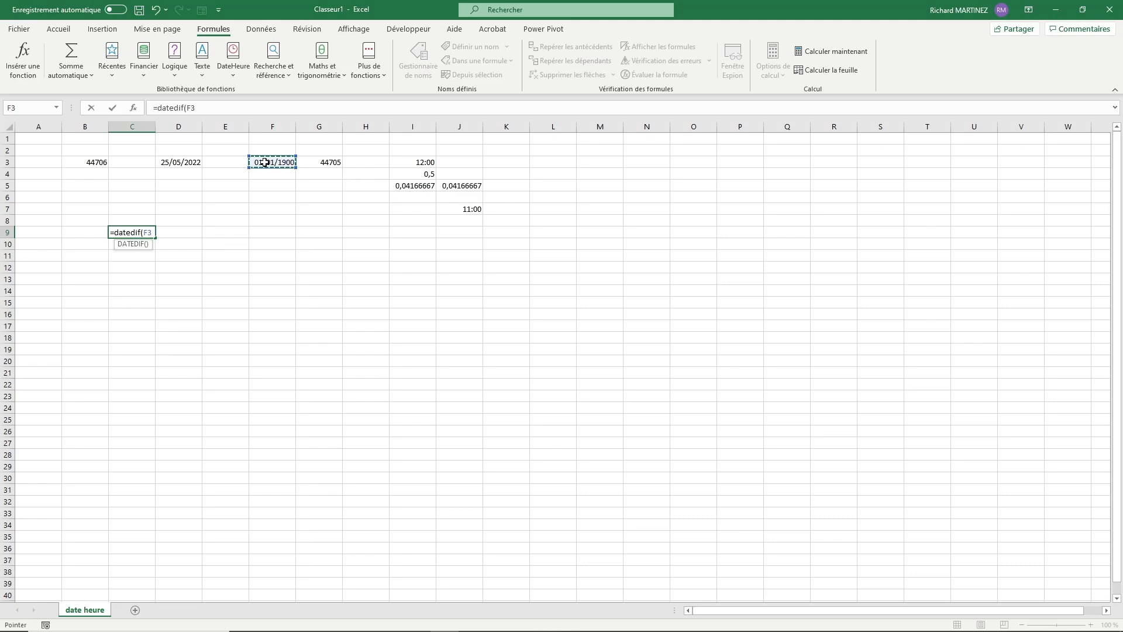
text(;)
click(177, 160)
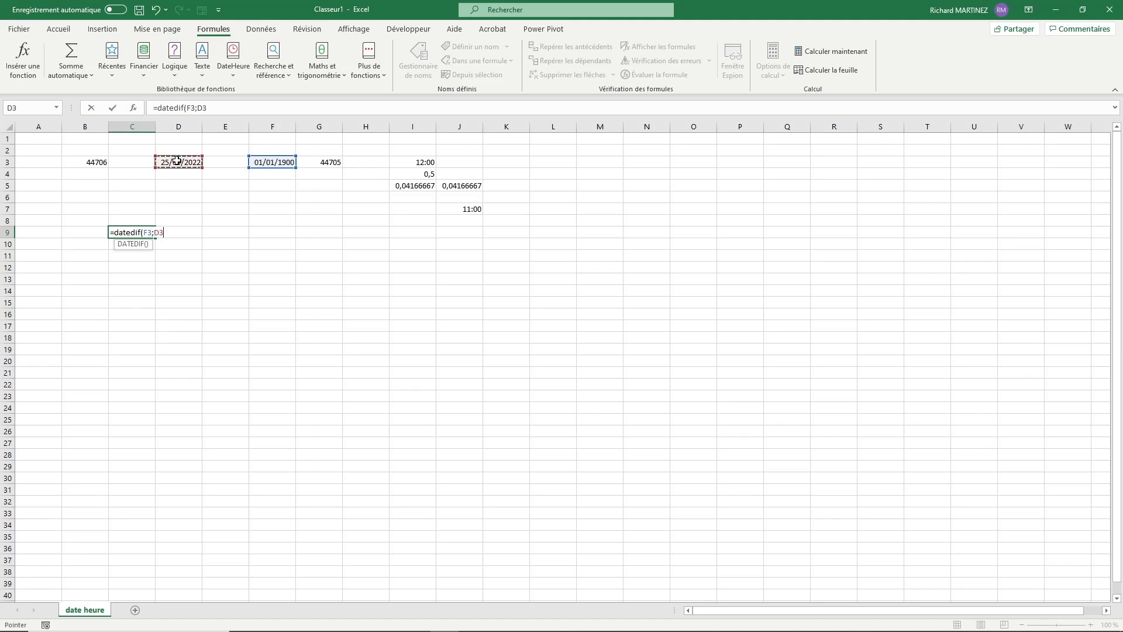
text(;)
text("y"))
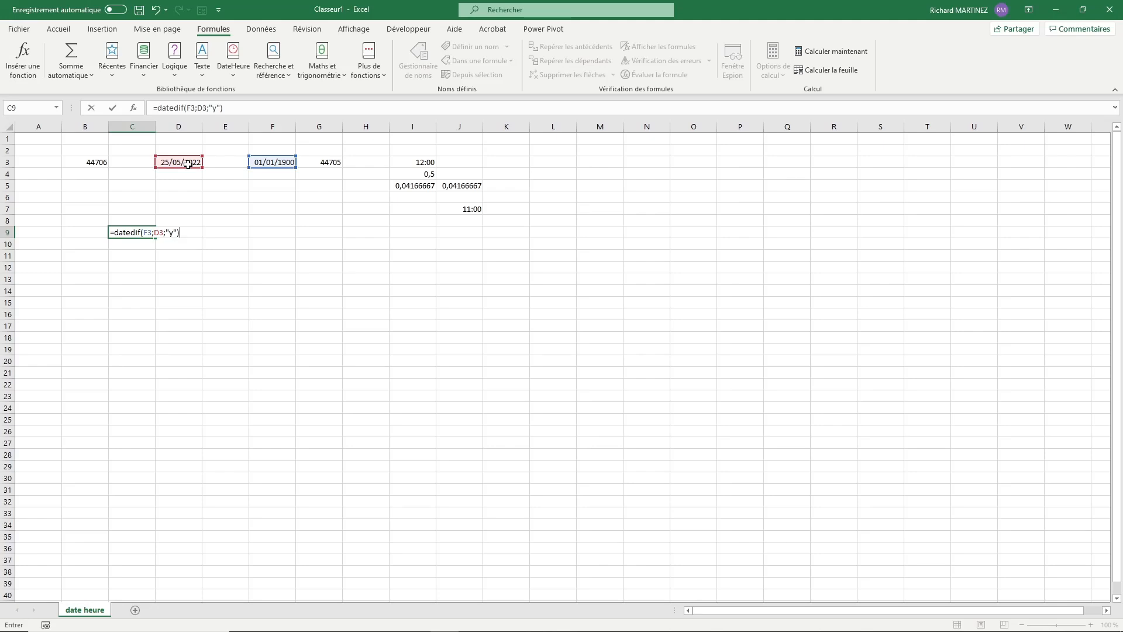
key(Return)
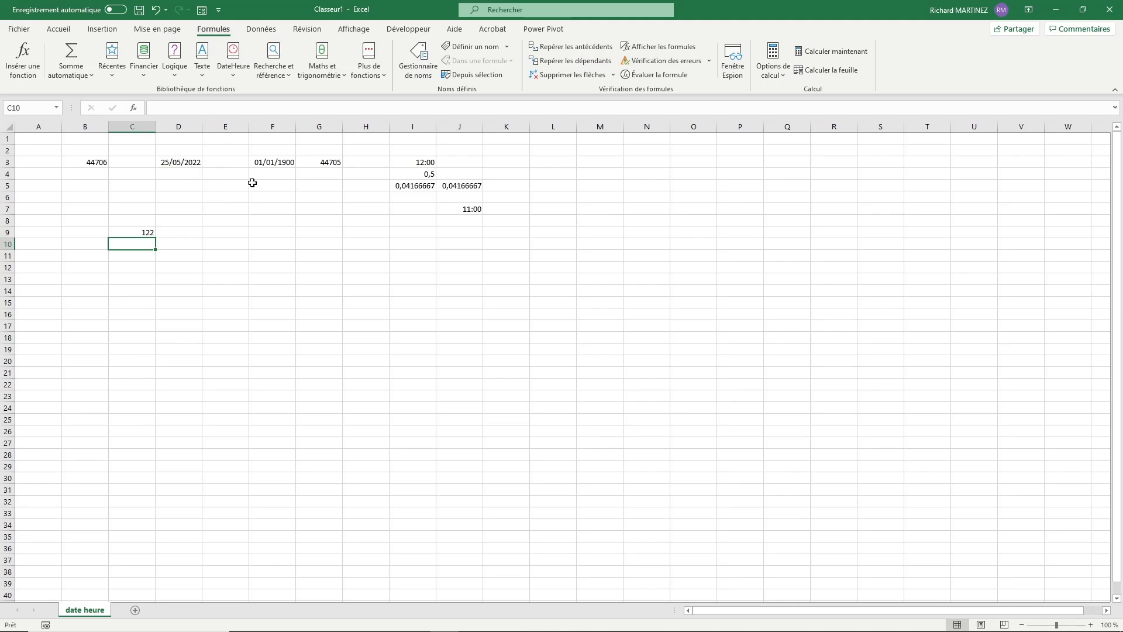
Change the DATEDIF unit in cell C9 to "m" to compute the difference in months.
click(141, 232)
click(219, 110)
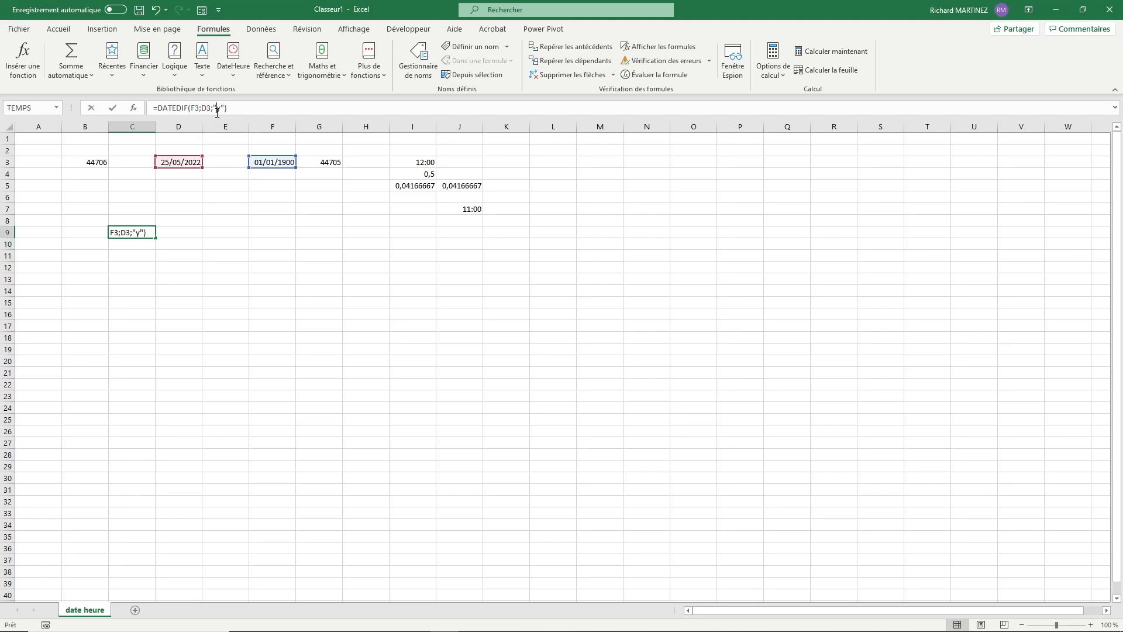
double_click(219, 109)
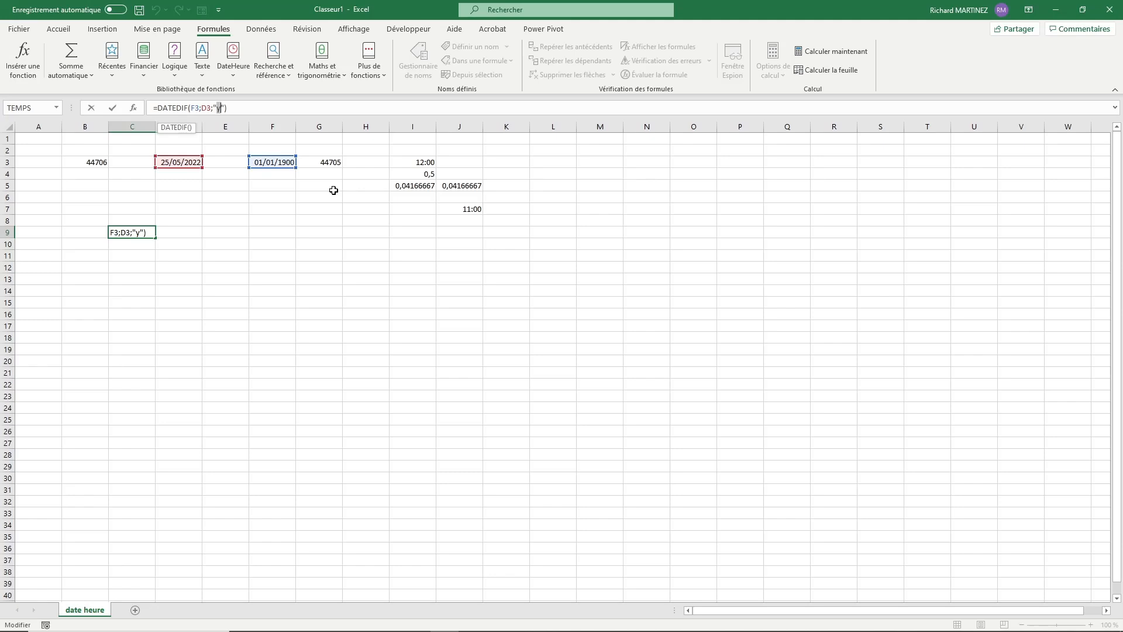
text(m)
key(Return)
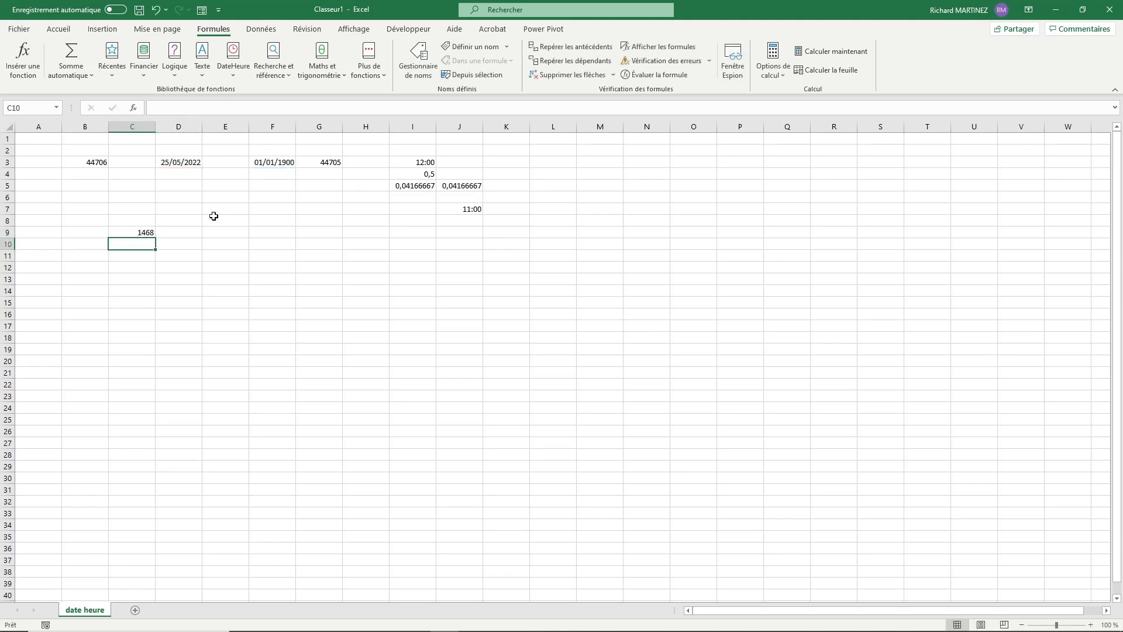
Change the DATEDIF unit in cell C9 to "d" to compute the difference in days.
click(147, 234)
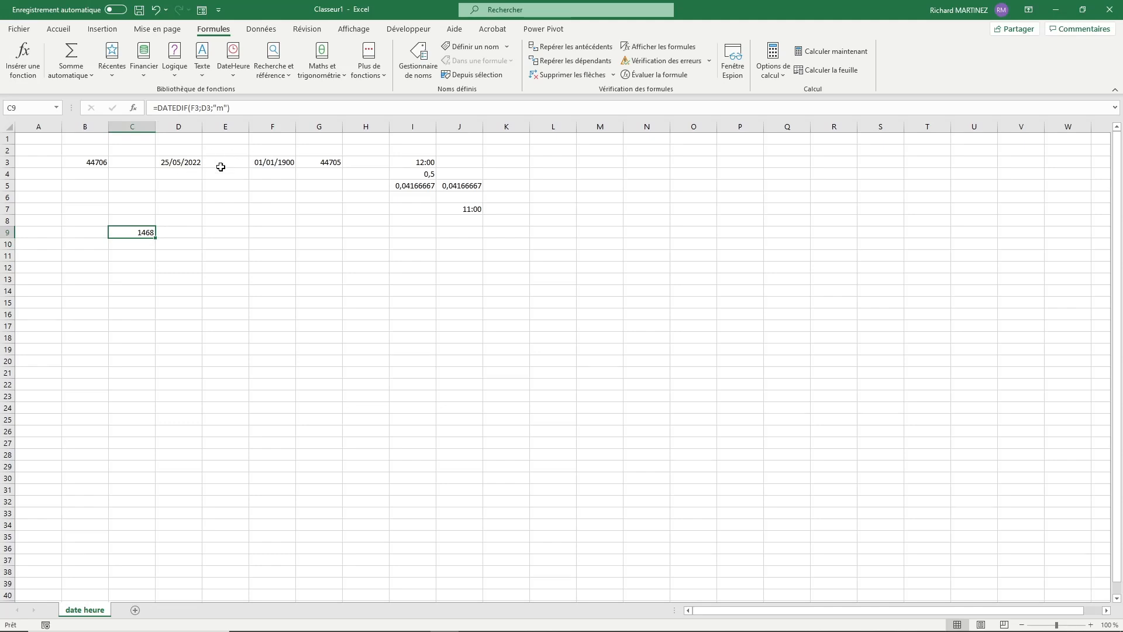
click(220, 109)
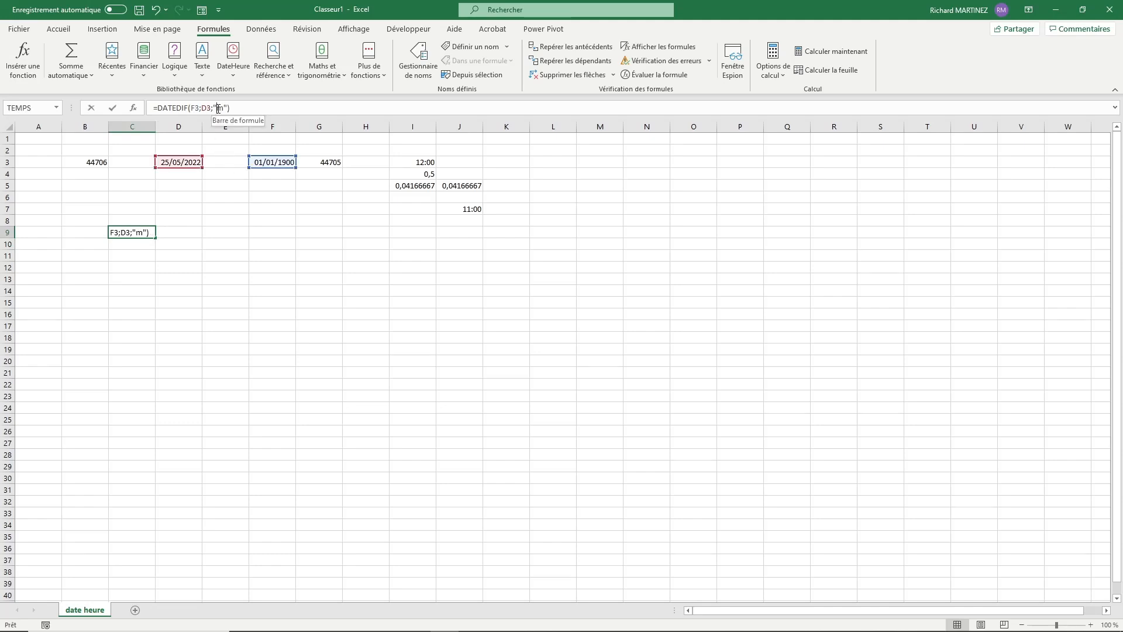
double_click(222, 109)
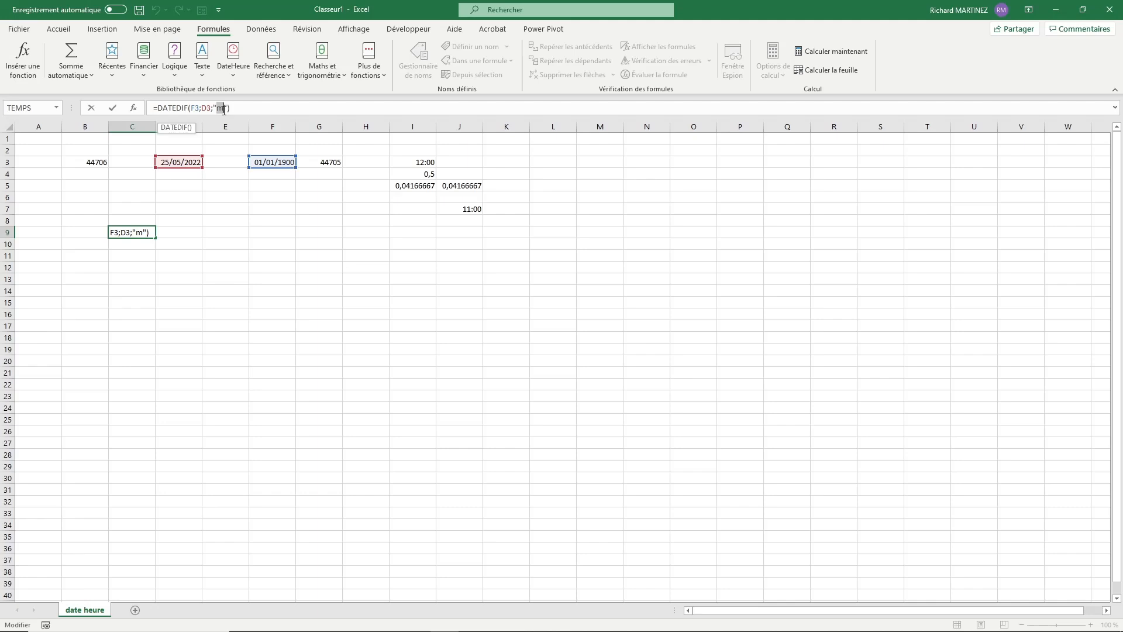
text(d)
key(Return)
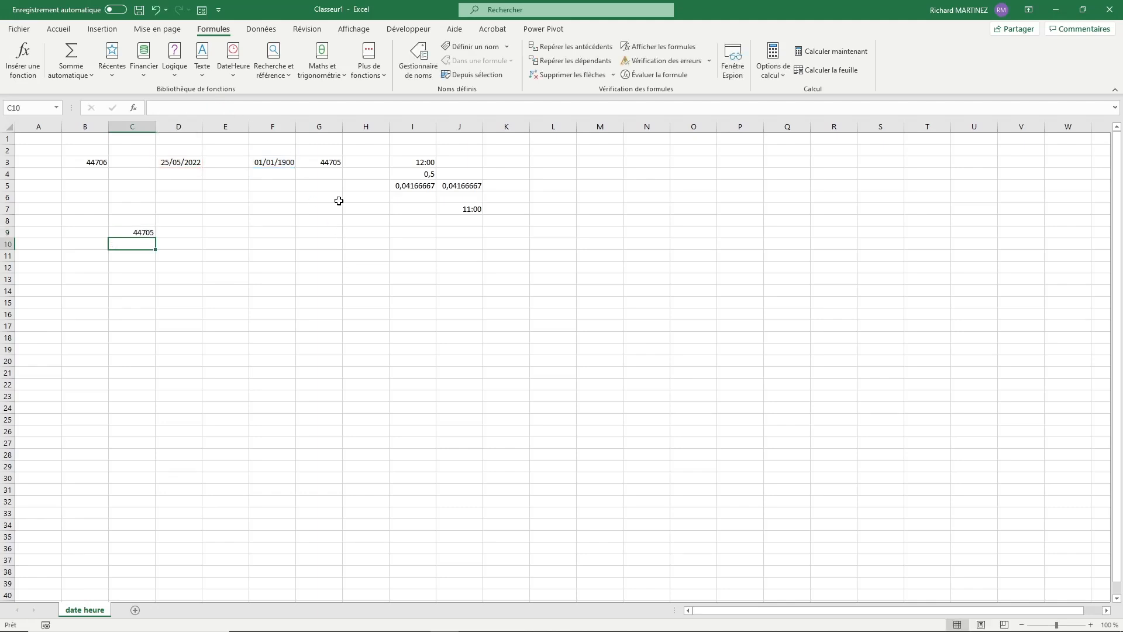
Set the DATEDIF unit in cell C9 back to "y" to compute the difference in years.
click(143, 233)
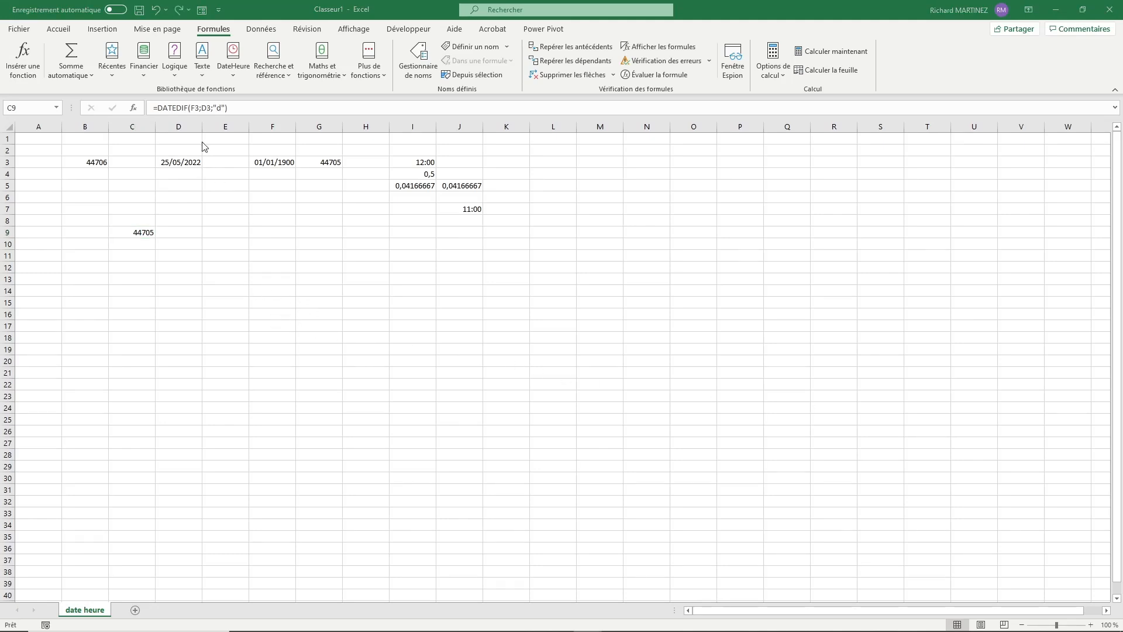
click(145, 232)
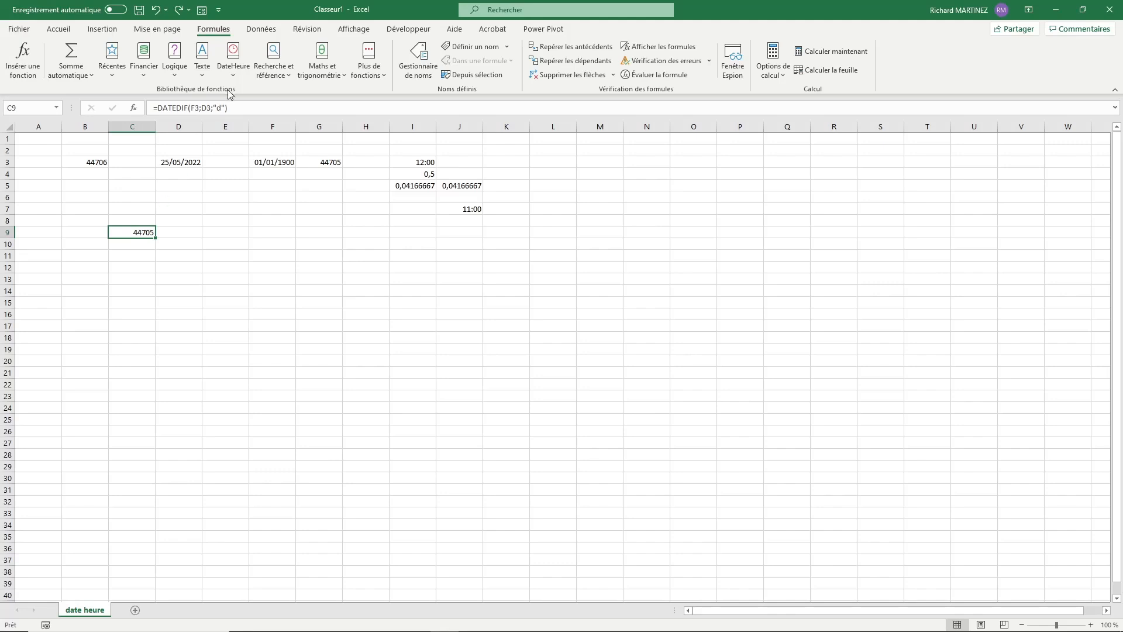
double_click(221, 108)
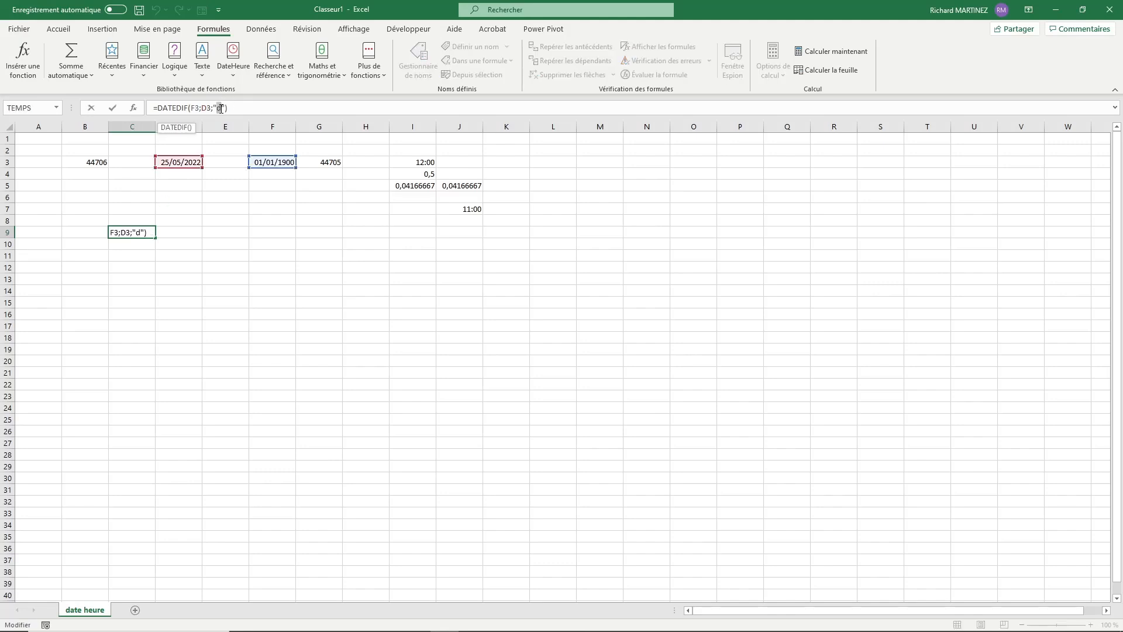
text(y)
key(Return)
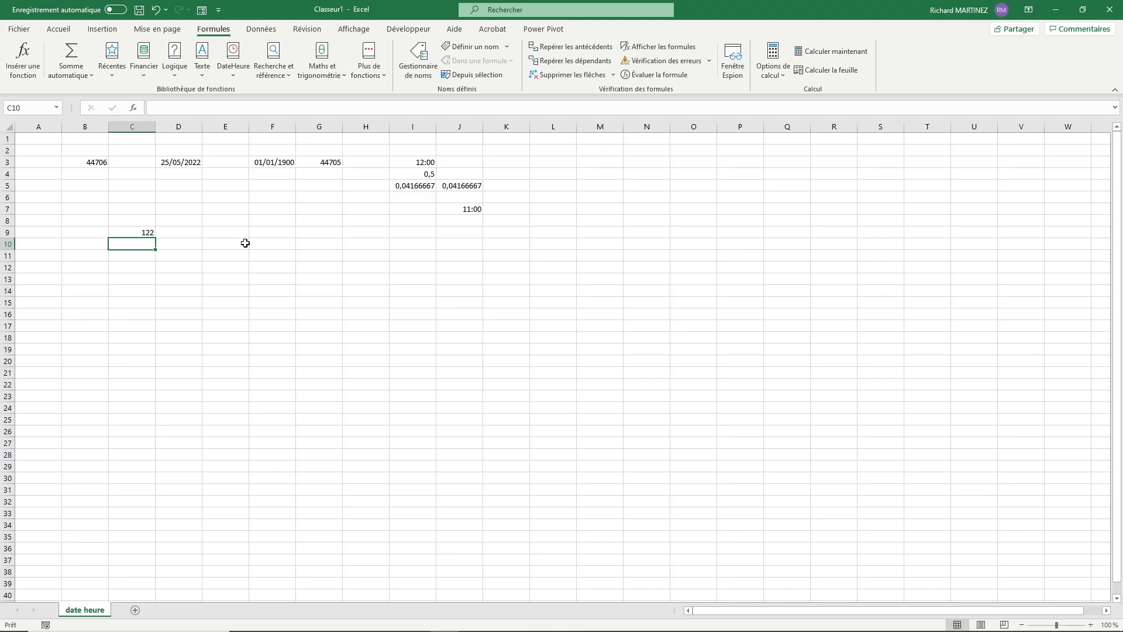
Change the month of the start date in cell F3 so that it reads 01/06/1900.
click(275, 161)
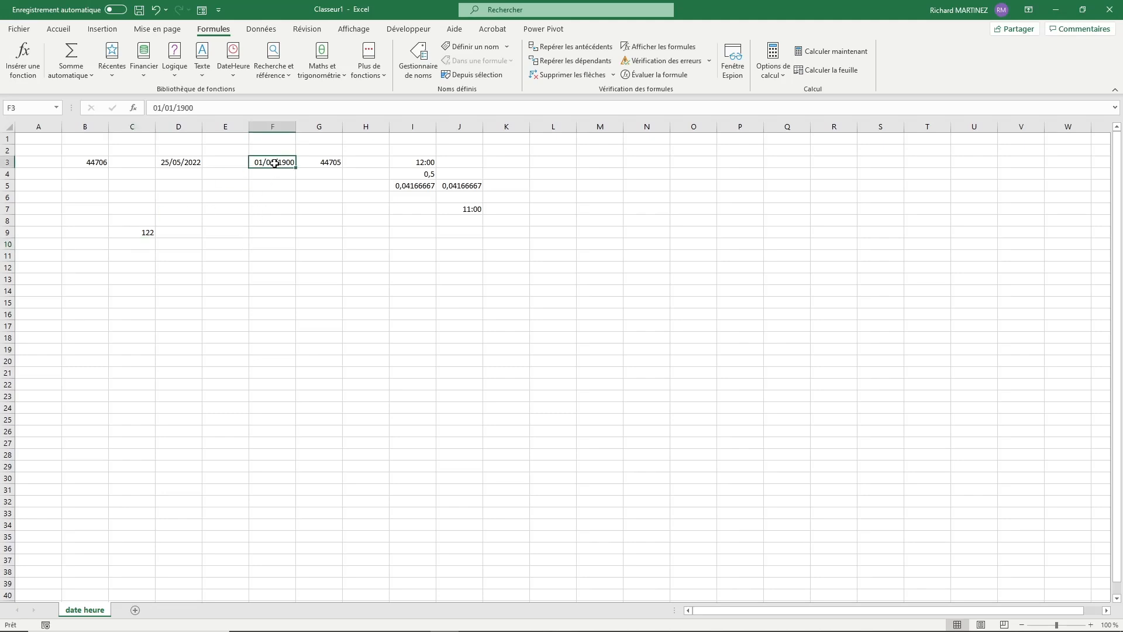
click(173, 109)
key(BackSpace)
text(6)
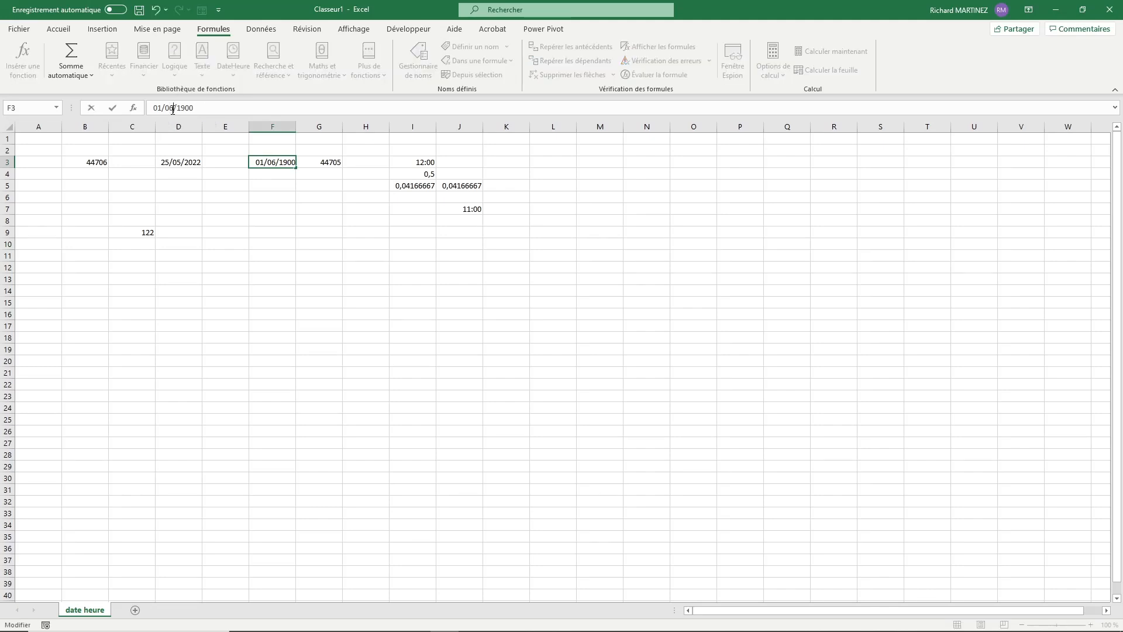
key(Return)
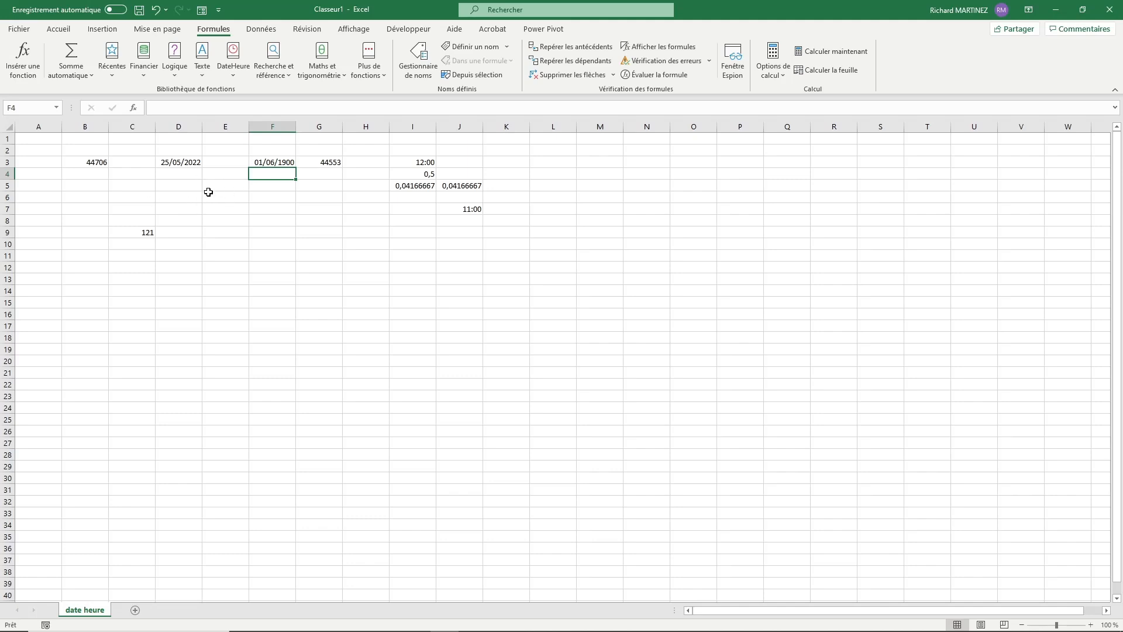
Enter the heading "année" in cell C8, above the DATEDIF years result.
click(179, 233)
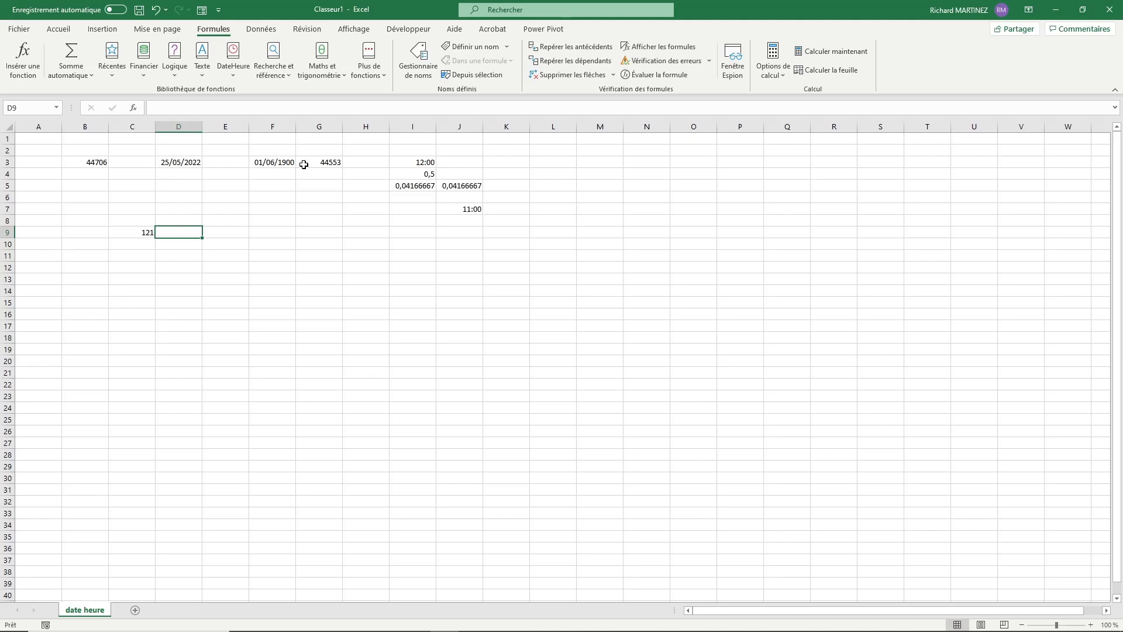
click(123, 219)
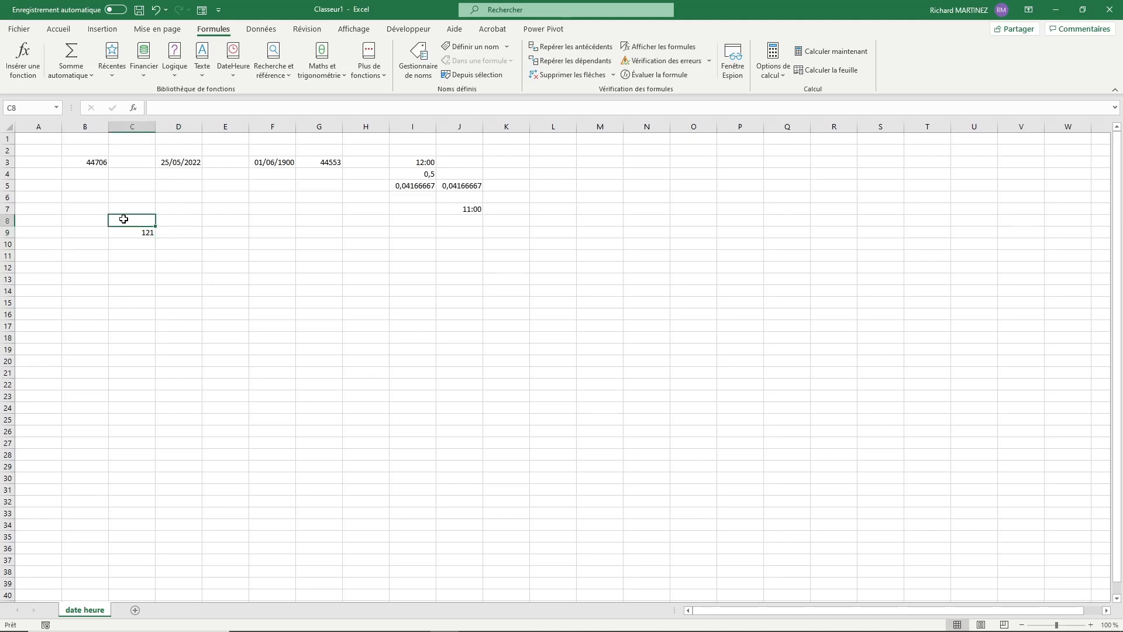
text(nnée)
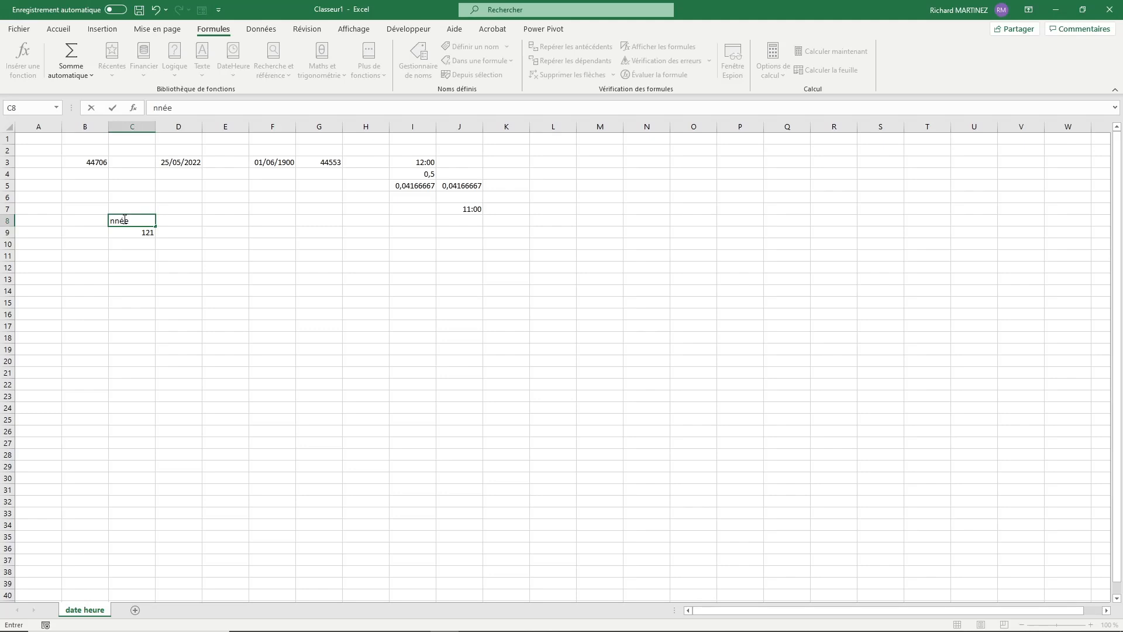
key(BackSpace)
key(BackSpace)
key(BackSpace)
key(BackSpace)
text(année)
key(Return)
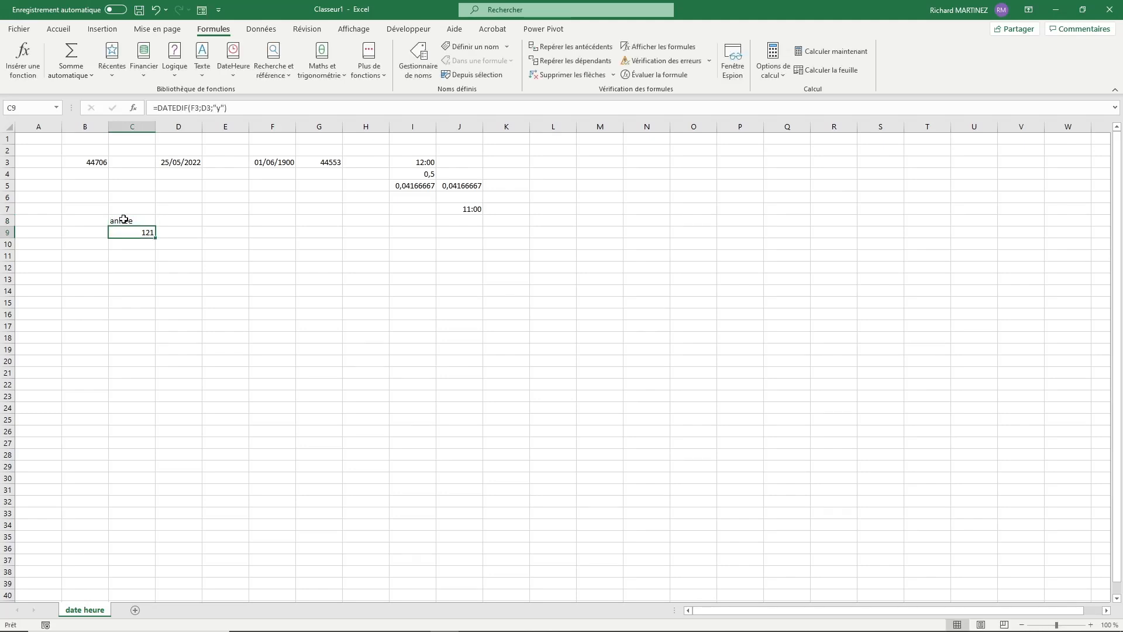
Enter the headings "Mois" in cell D8 and "jour" in cell E8.
click(165, 220)
text(Mois)
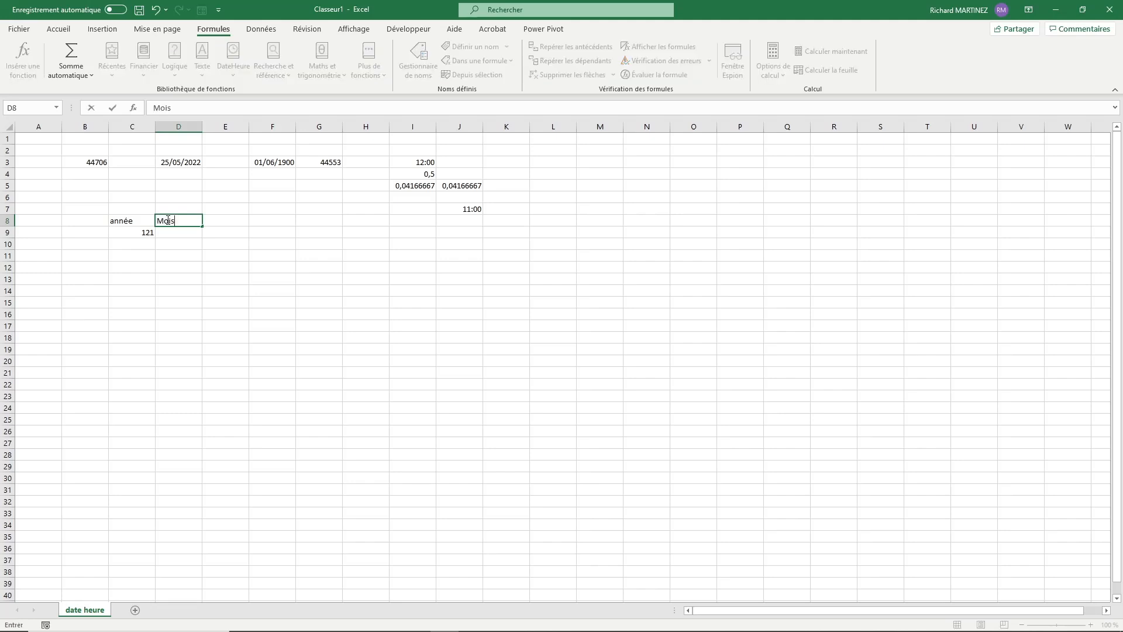
key(Tab)
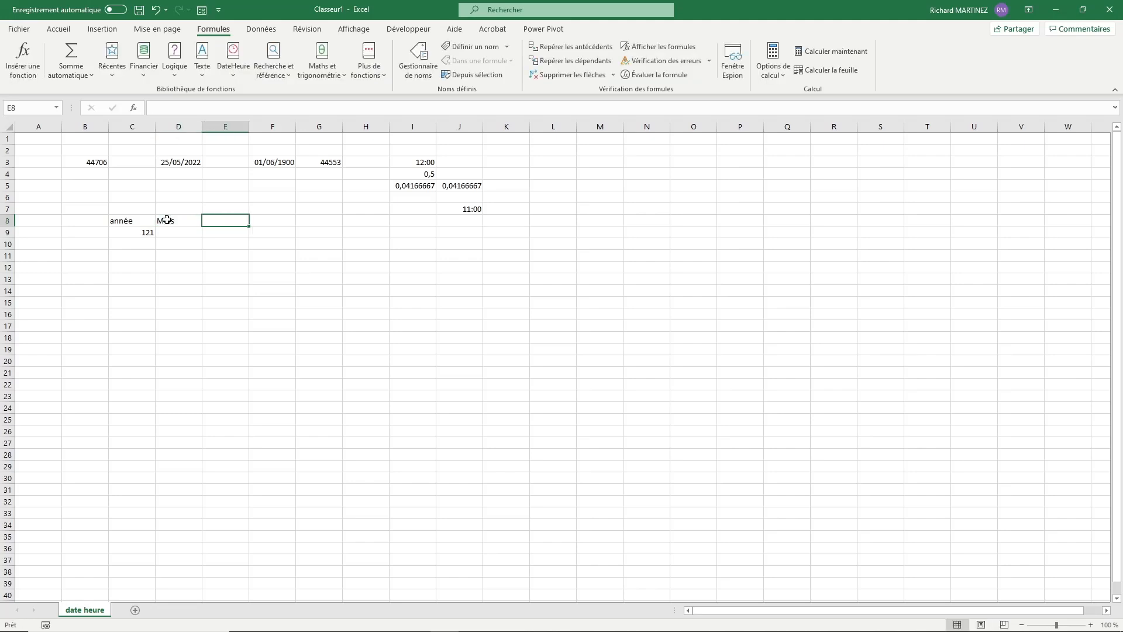
text(jour)
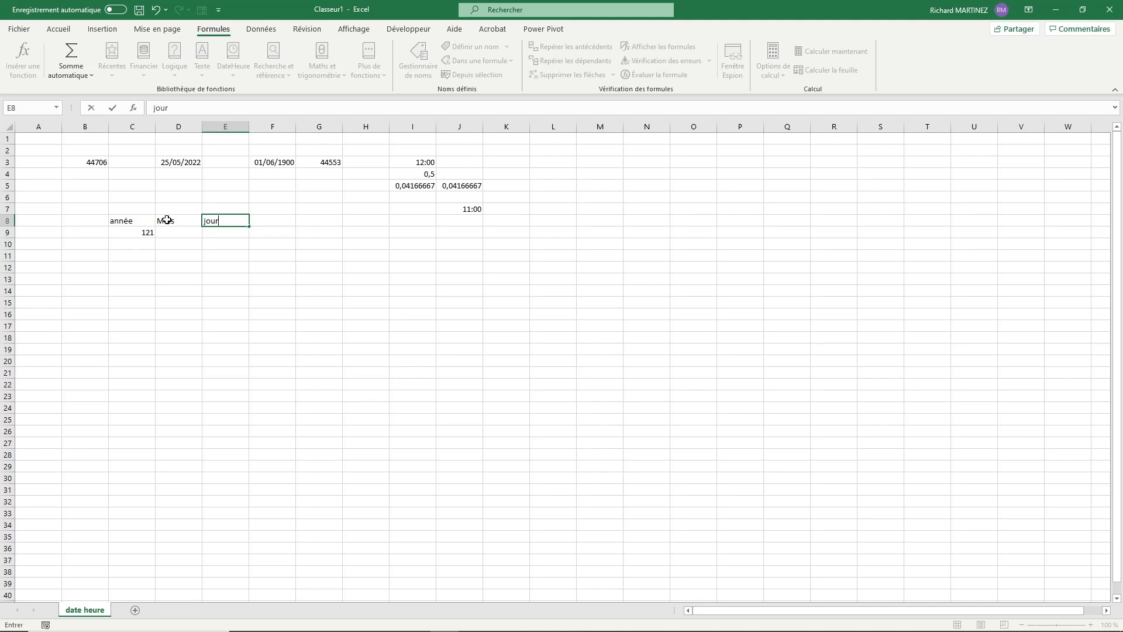
key(Return)
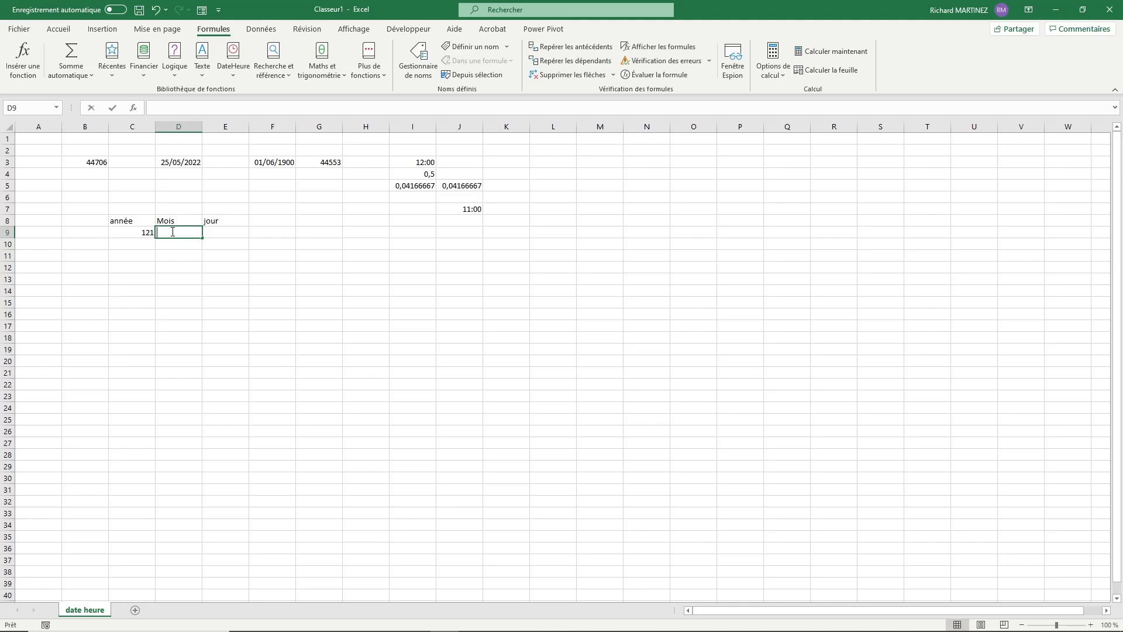
Compute the remaining months beyond full years in cell D9 with =DATEDIF(F3;D3;"ym").
text(=datedfi)
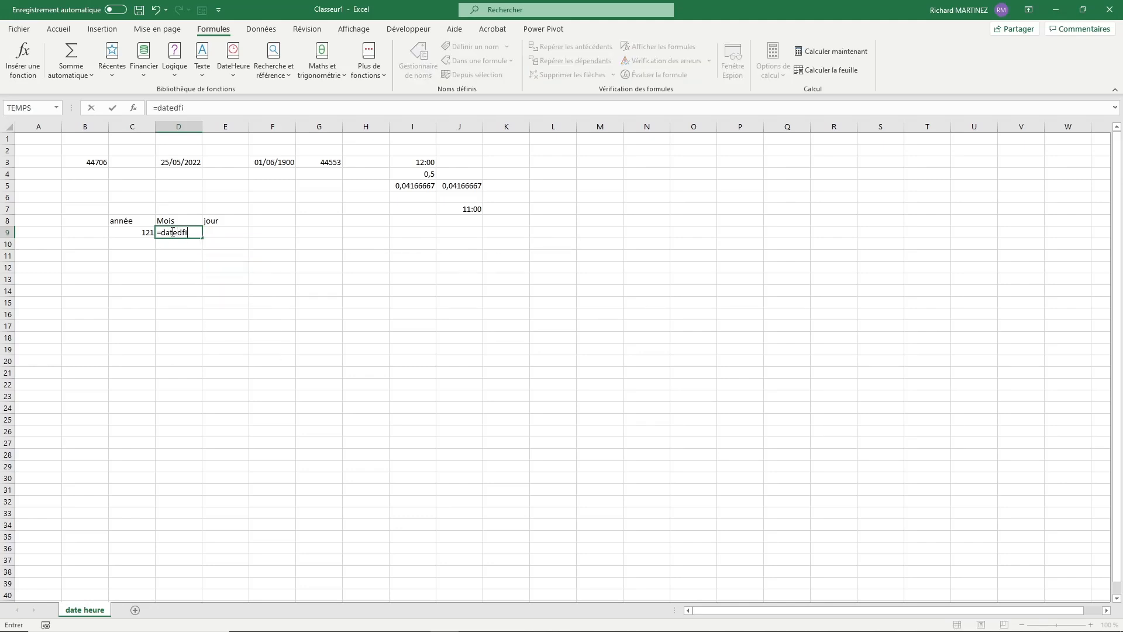
key(BackSpace)
key(BackSpace)
text(if()
click(264, 161)
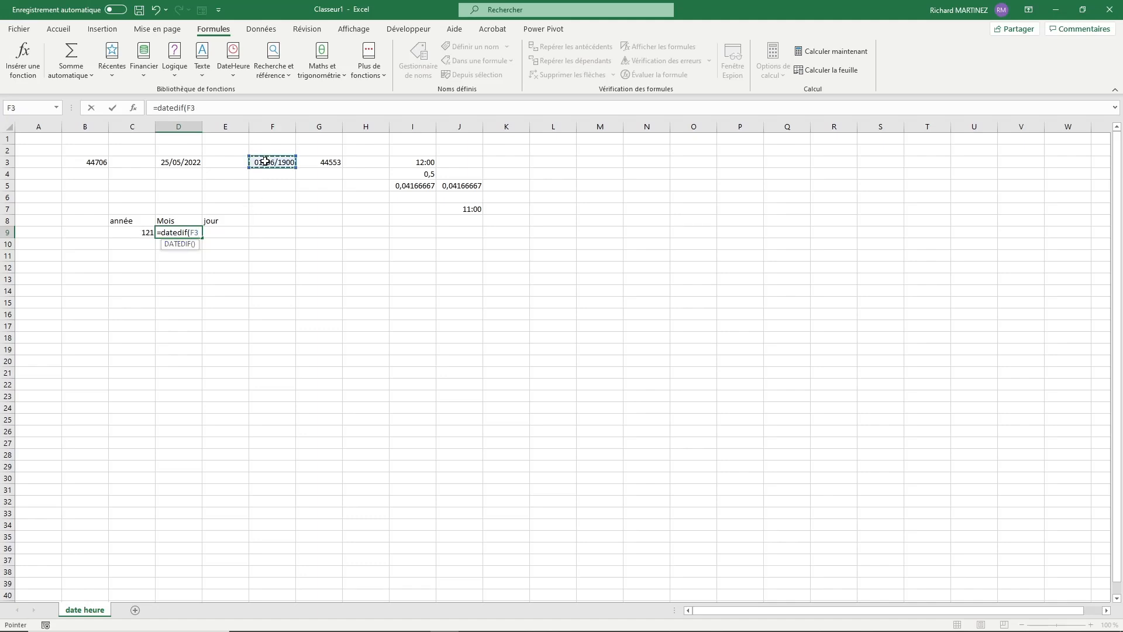
text(;)
click(185, 162)
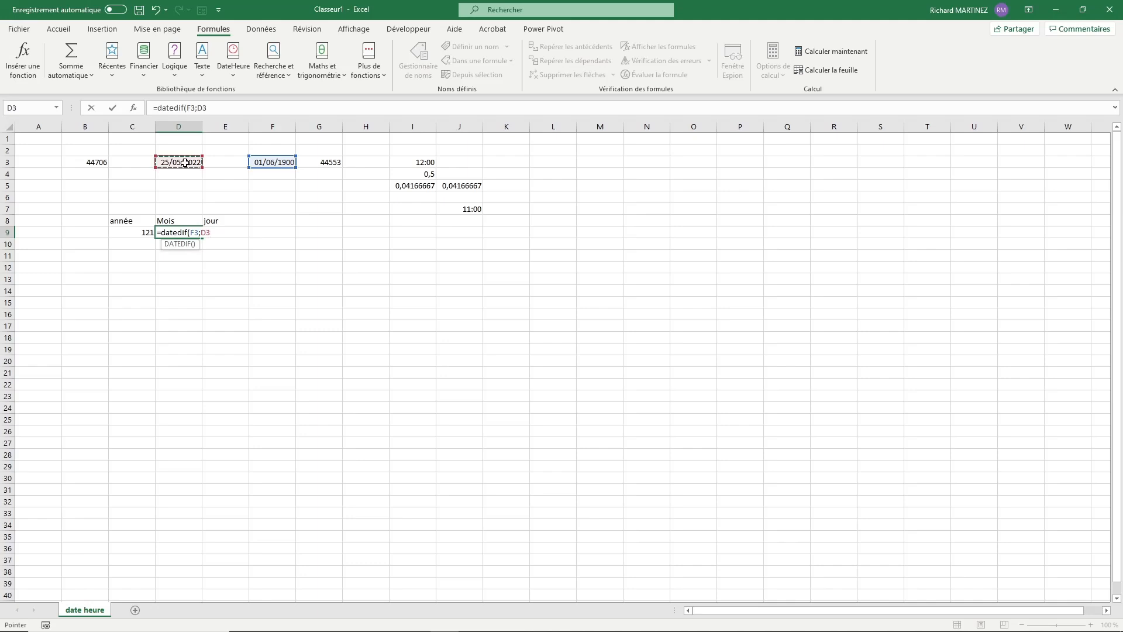
text(;"ym"))
key(Return)
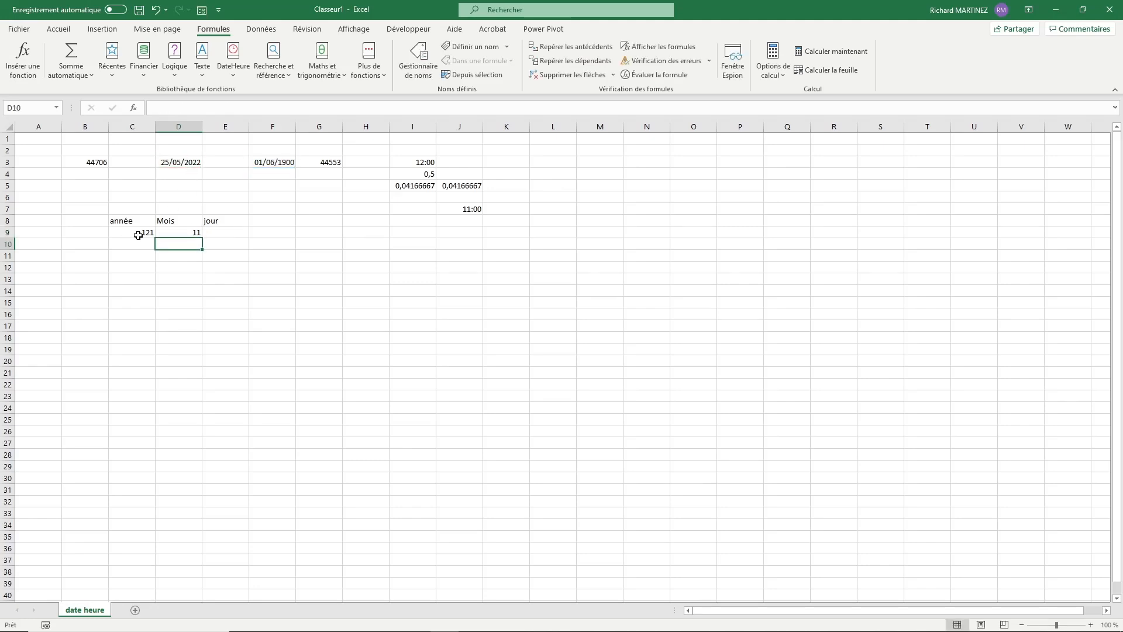
click(168, 233)
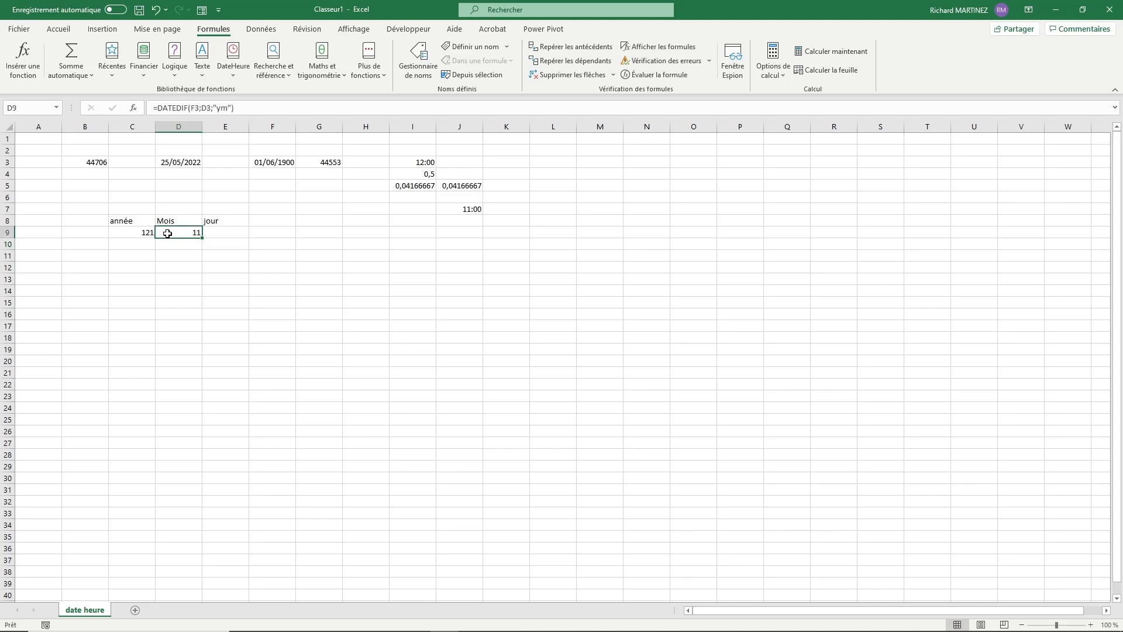
Compute the remaining days beyond full months in cell E9 with =DATEDIF(F3;D3;"md").
click(210, 234)
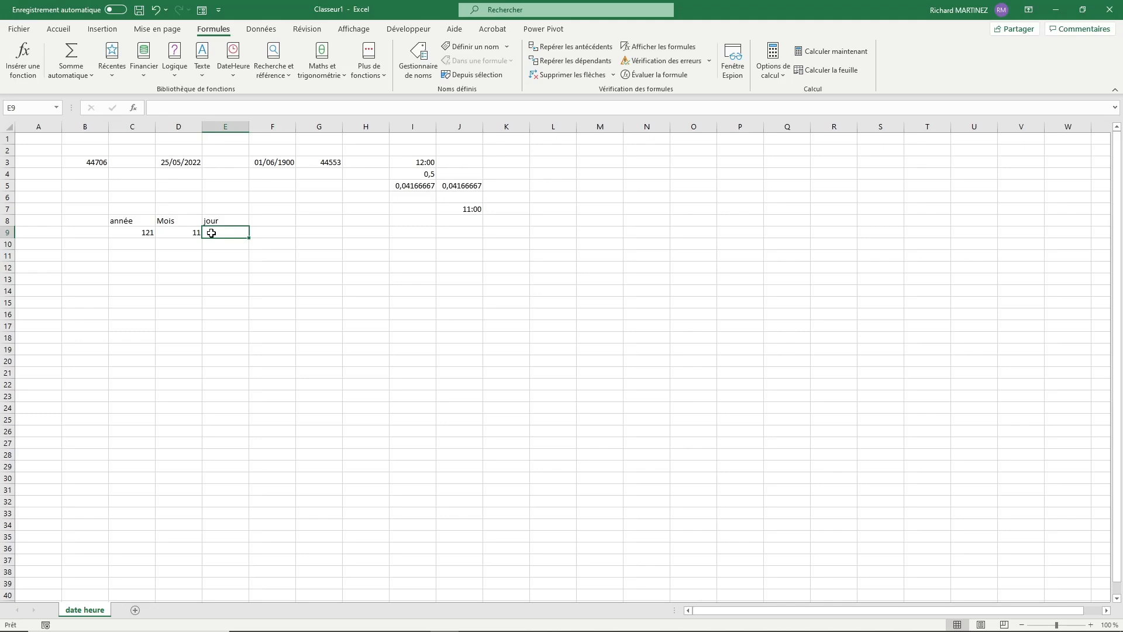
text(=)
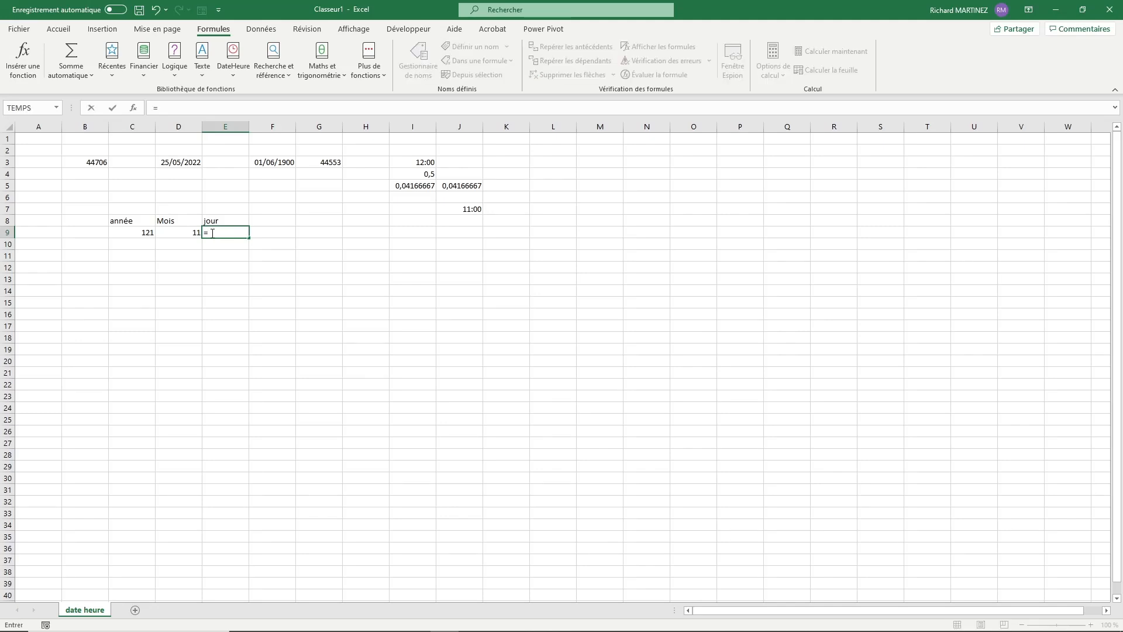
text(datedif()
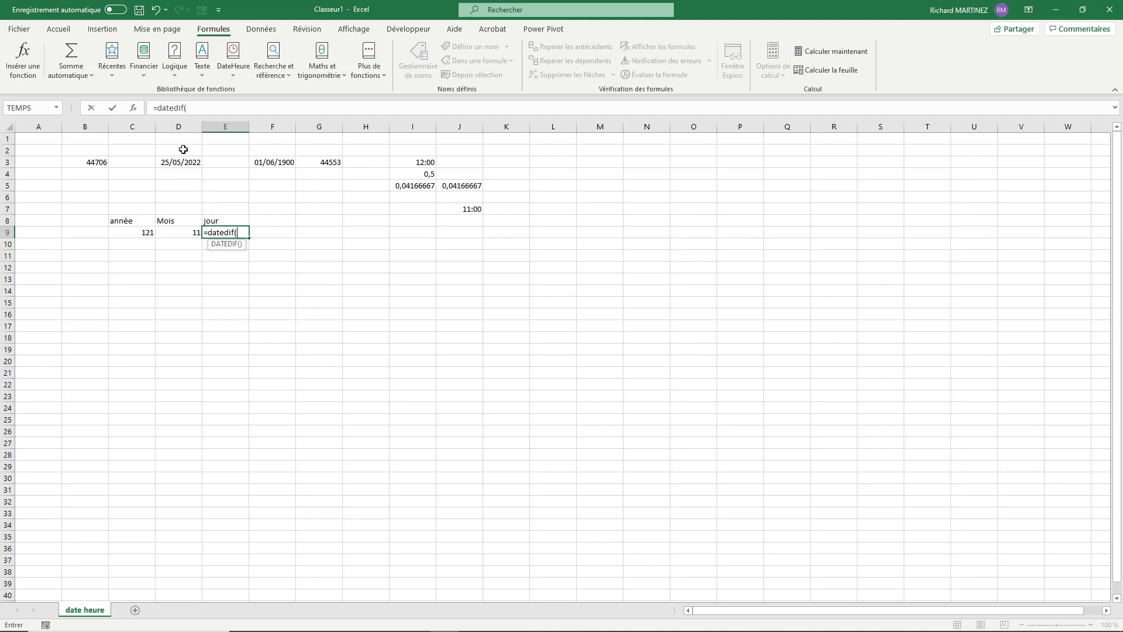
click(268, 162)
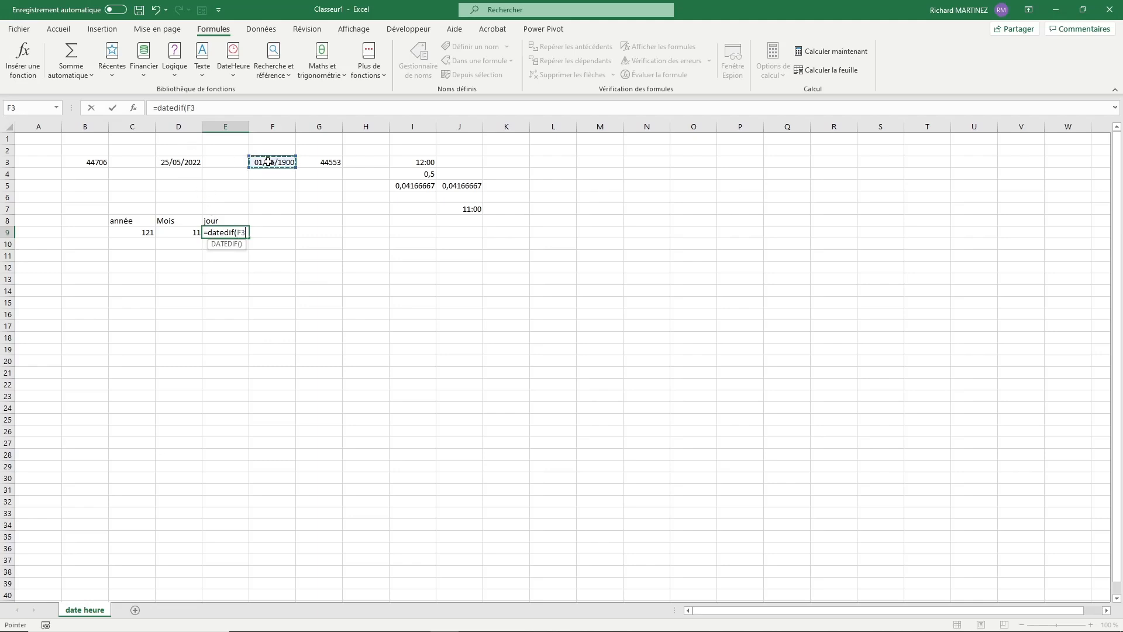
text(;)
click(184, 163)
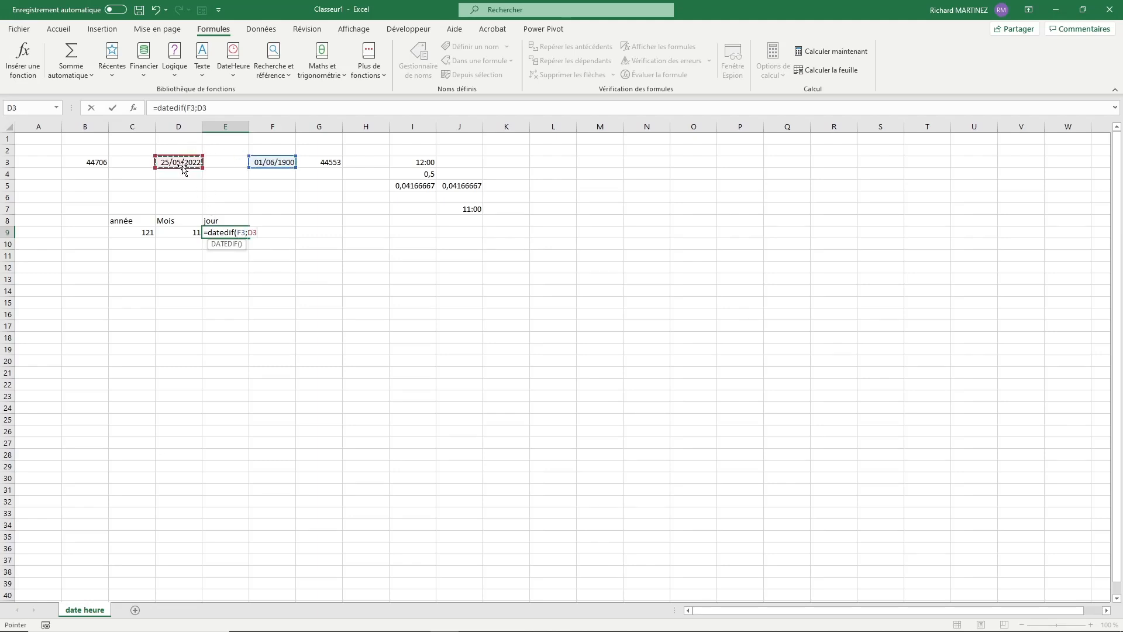
text(;"md"))
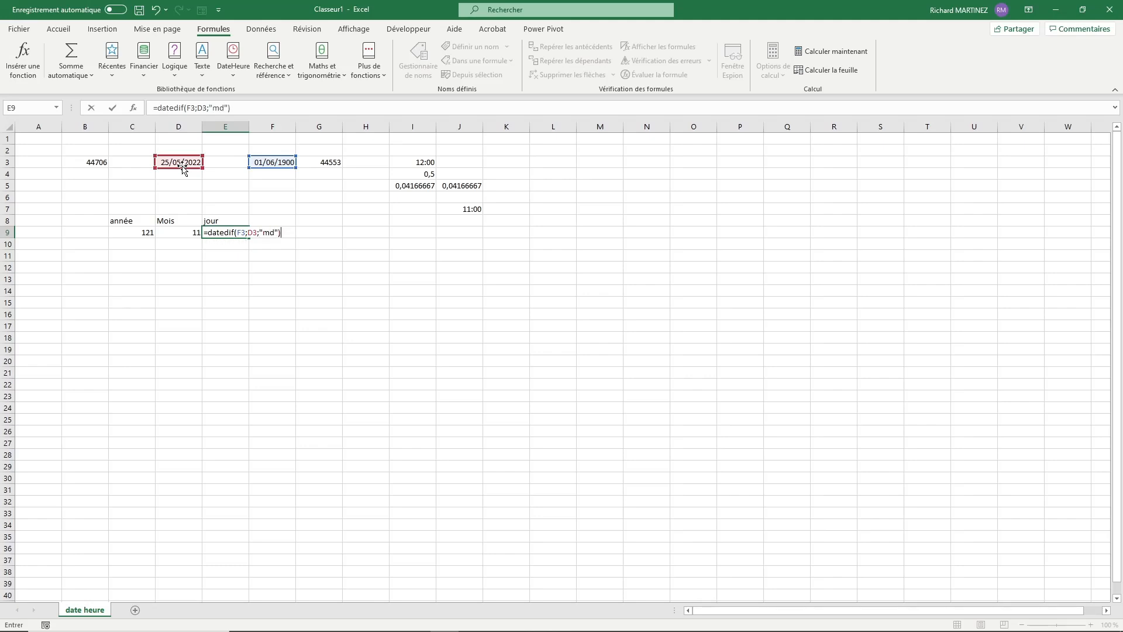
key(Return)
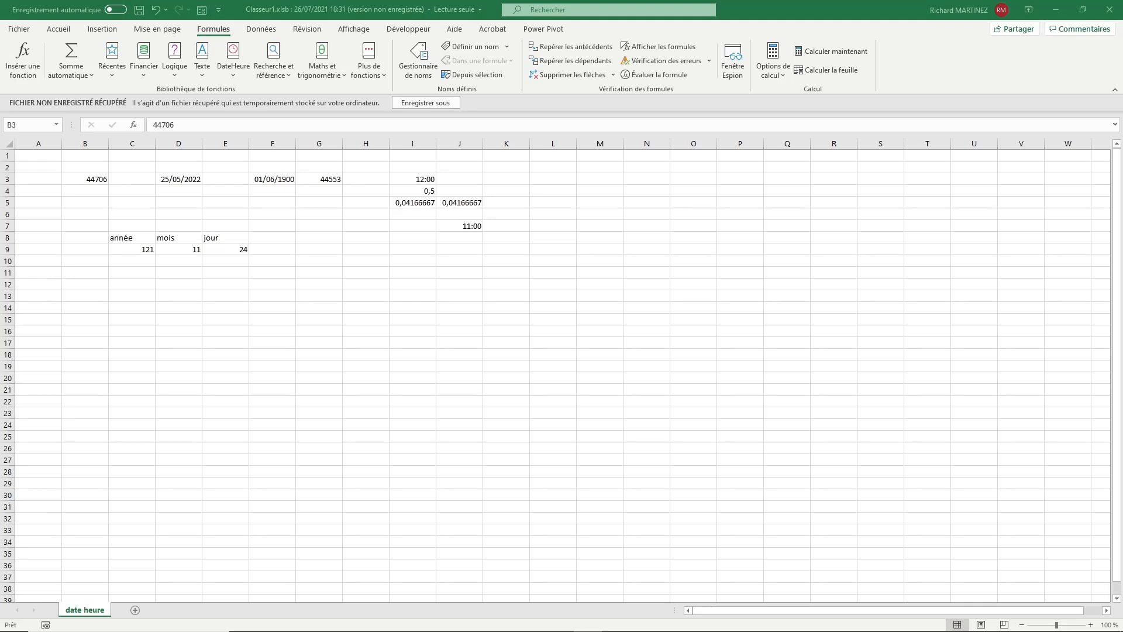
click(314, 283)
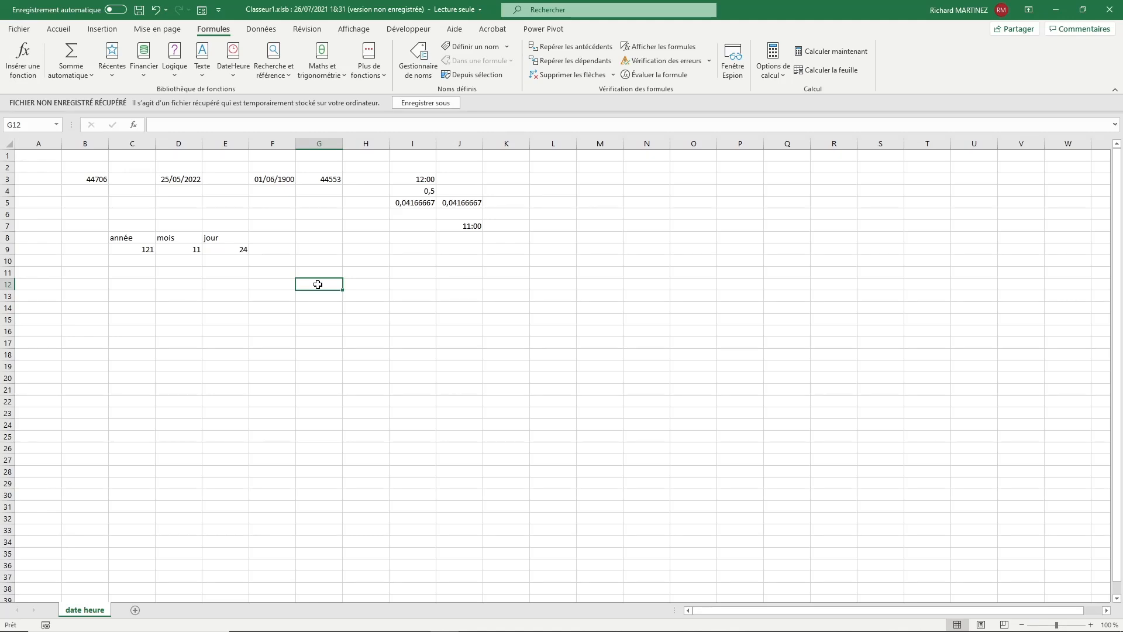
click(240, 69)
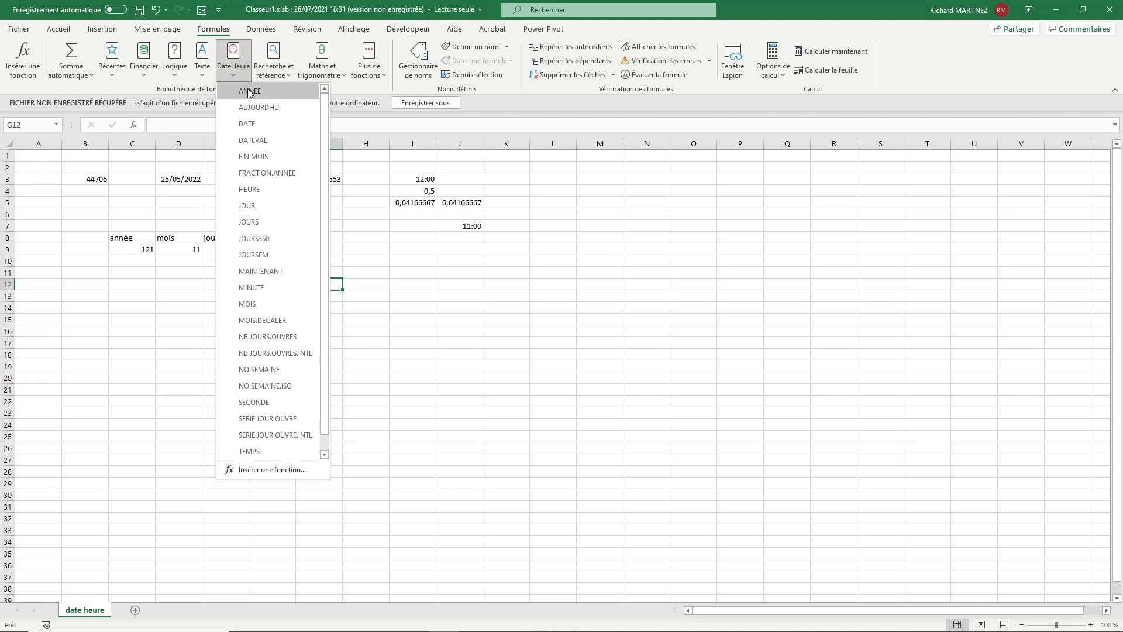
click(248, 90)
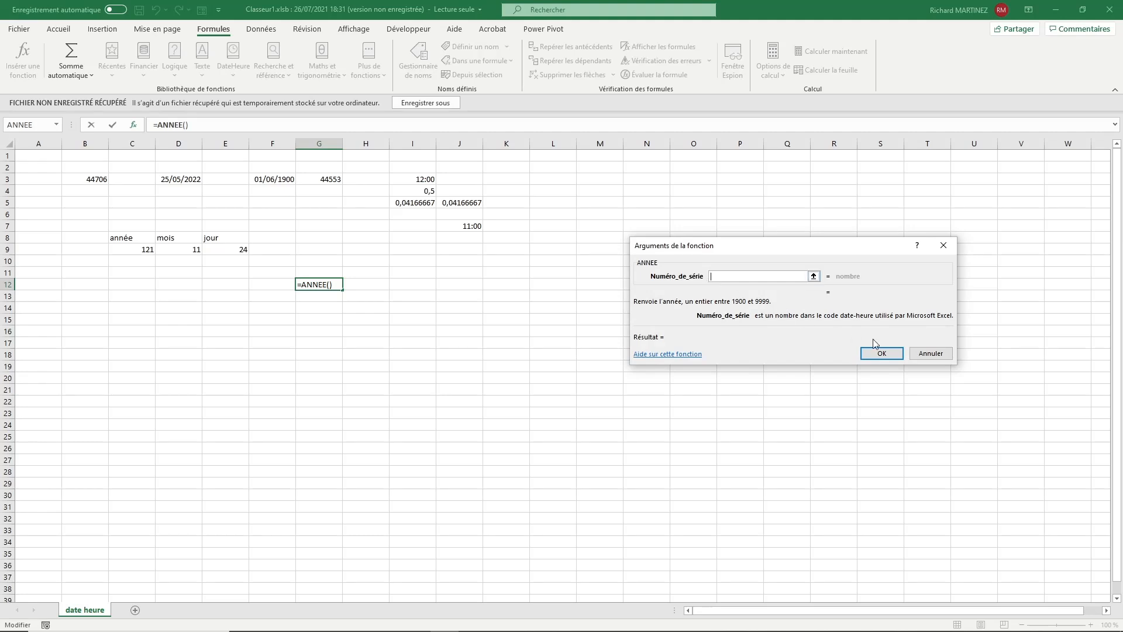
click(935, 354)
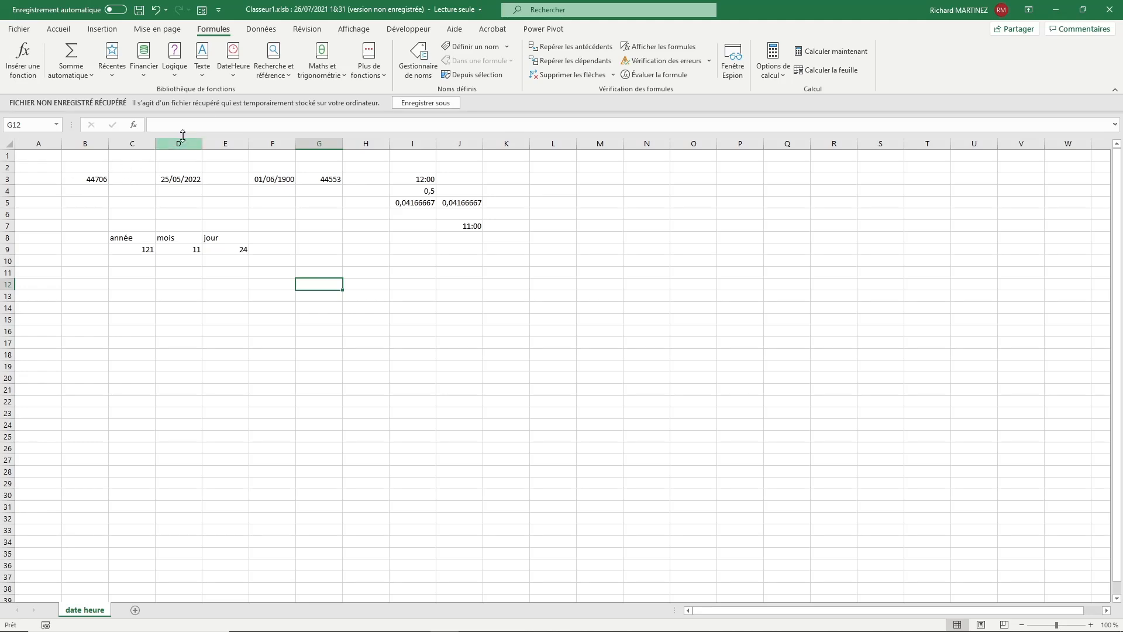
Insert the MAINTENANT function in cell G12 to return the current date and time.
click(237, 72)
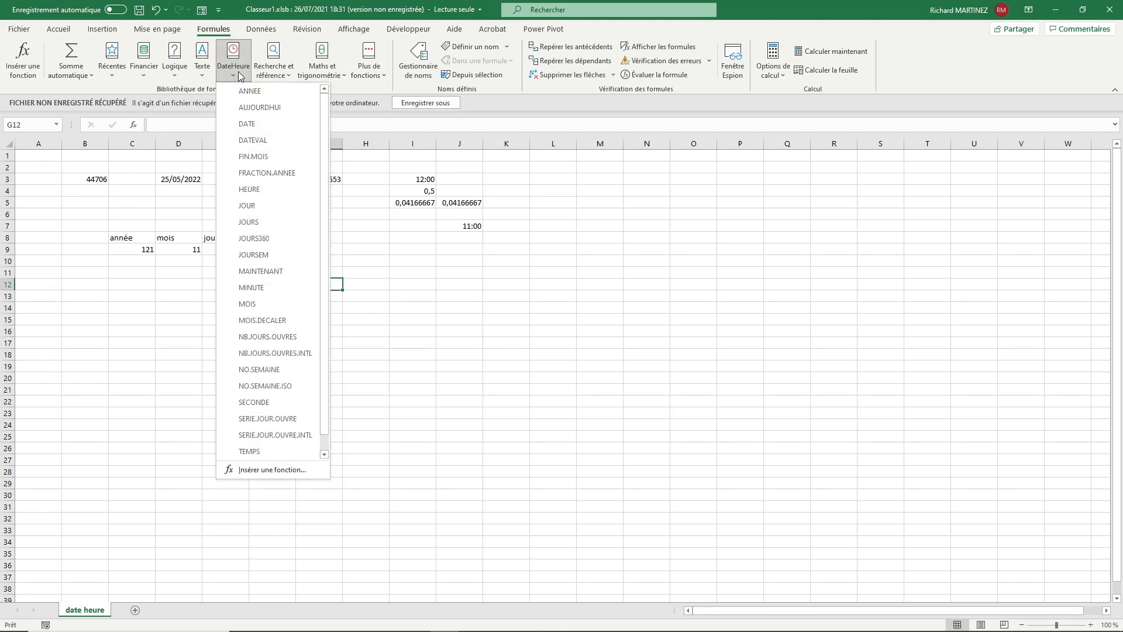
click(255, 272)
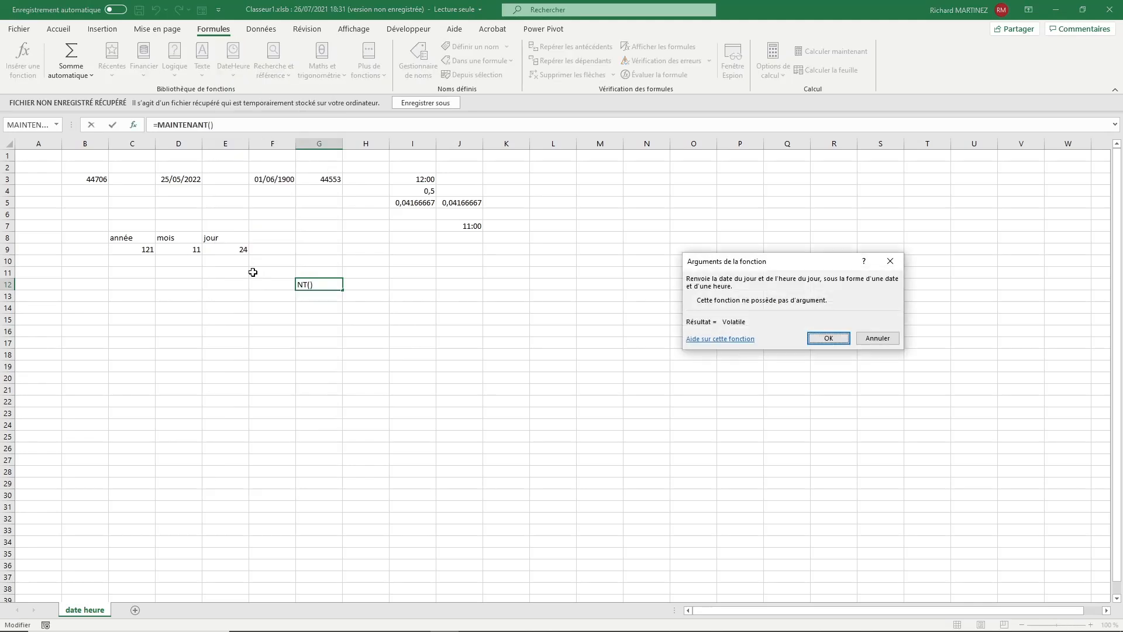
drag(780, 271, 613, 259)
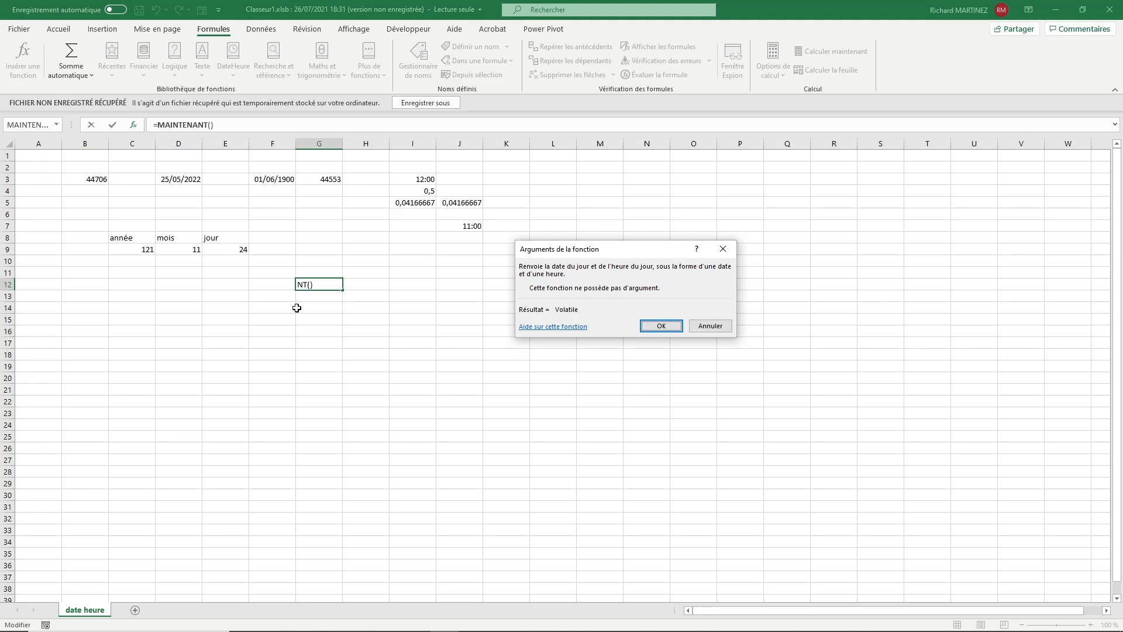
click(660, 326)
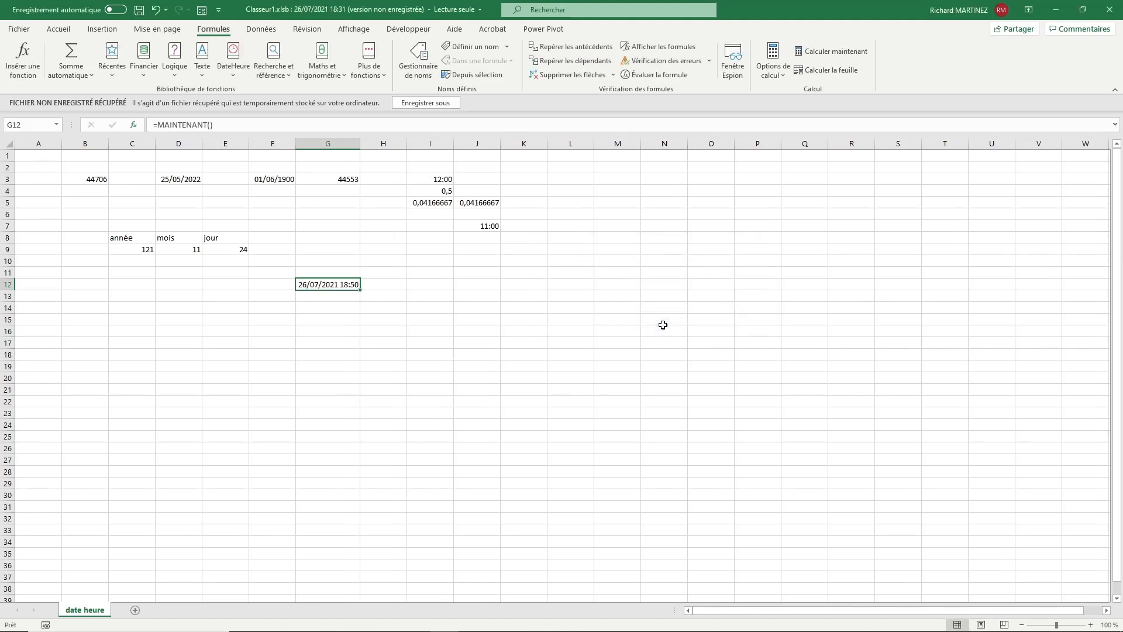
Enter =AUJOURDHUI() in cell G14 to return the current date.
click(232, 66)
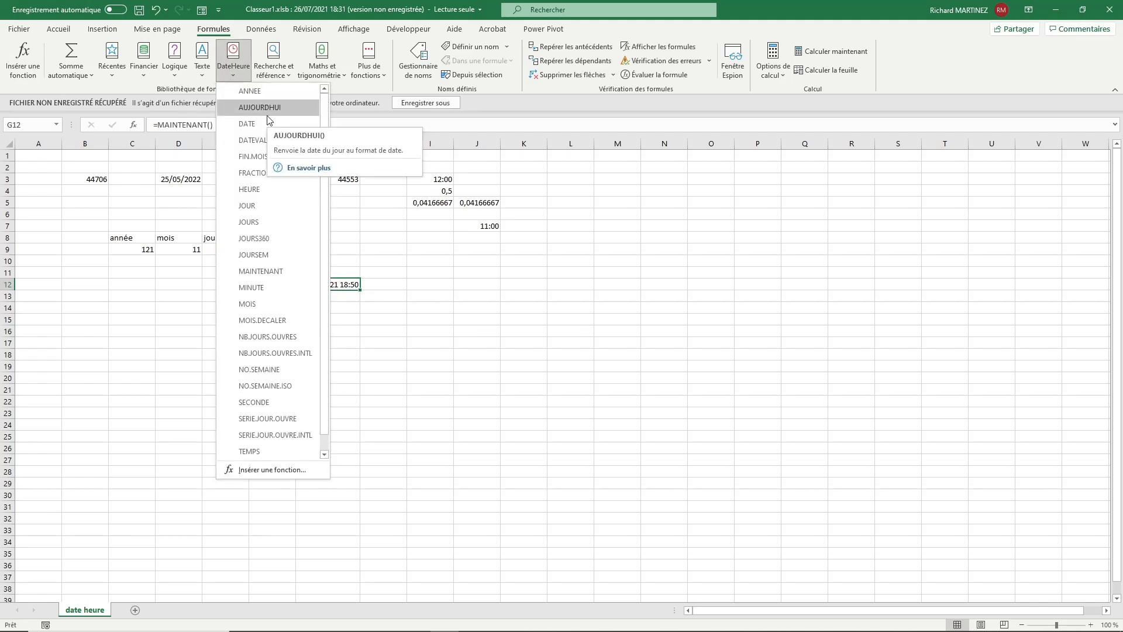
click(401, 303)
click(335, 309)
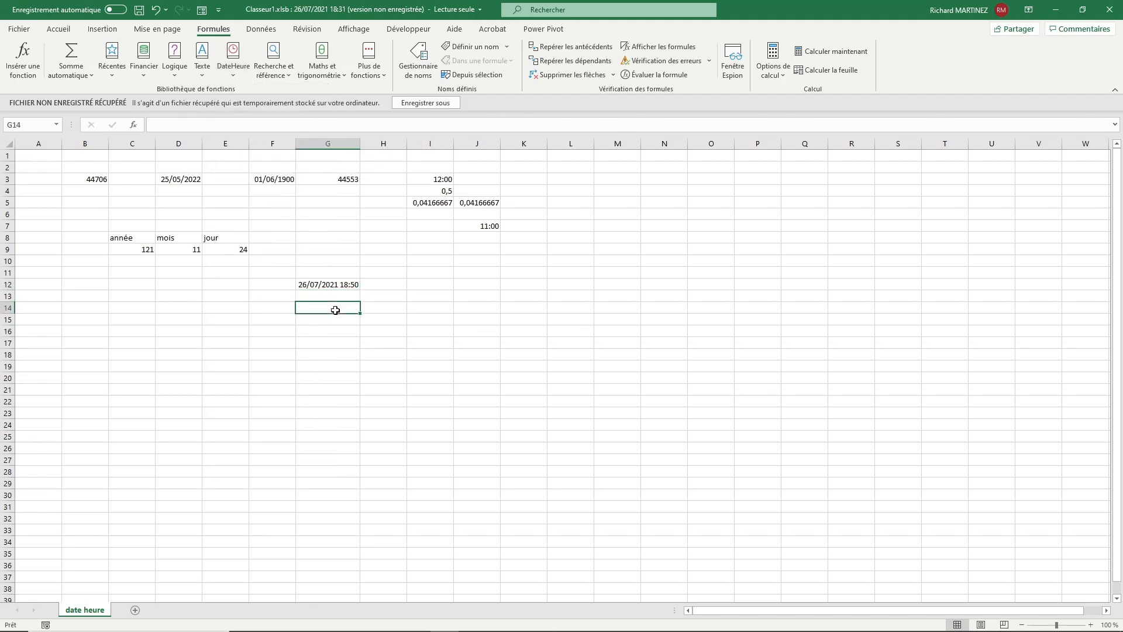
text(=)
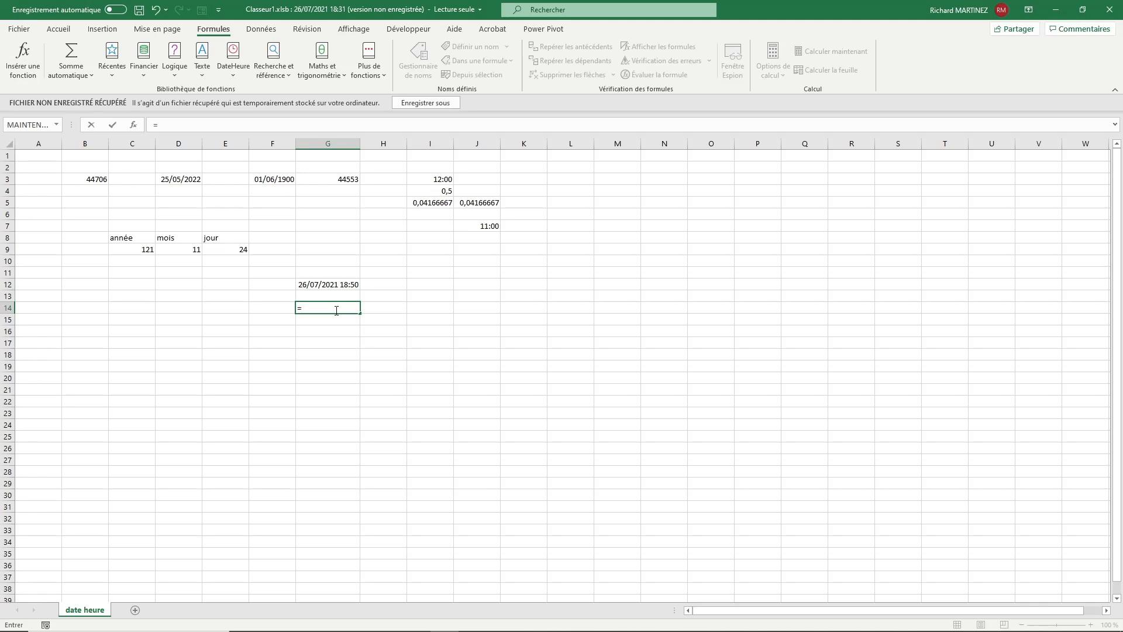
text(auj)
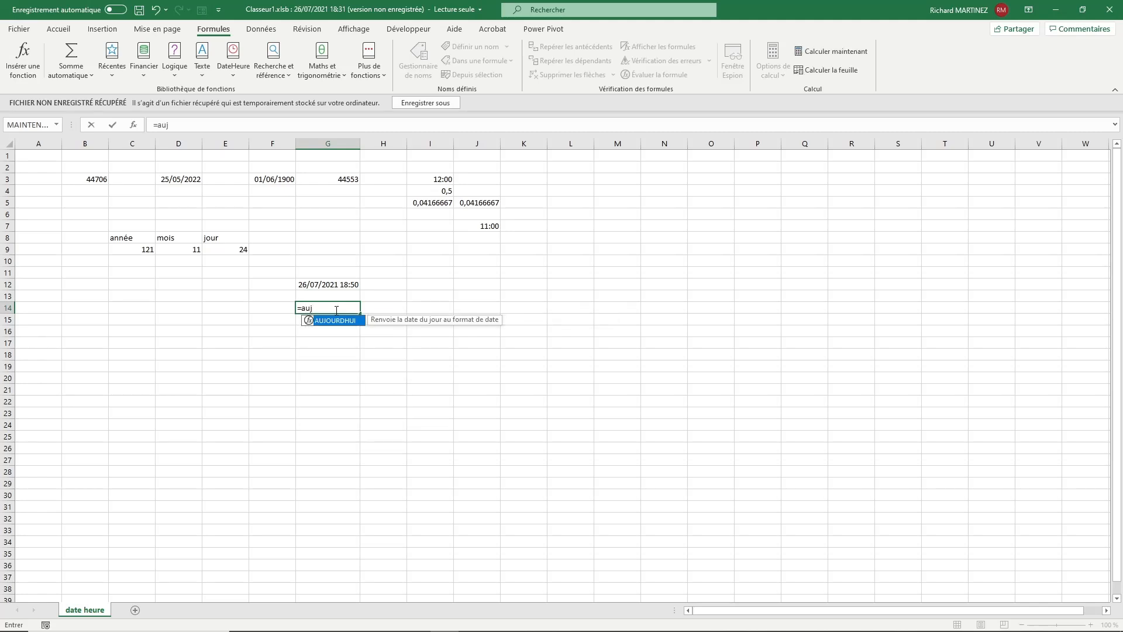
key(Tab)
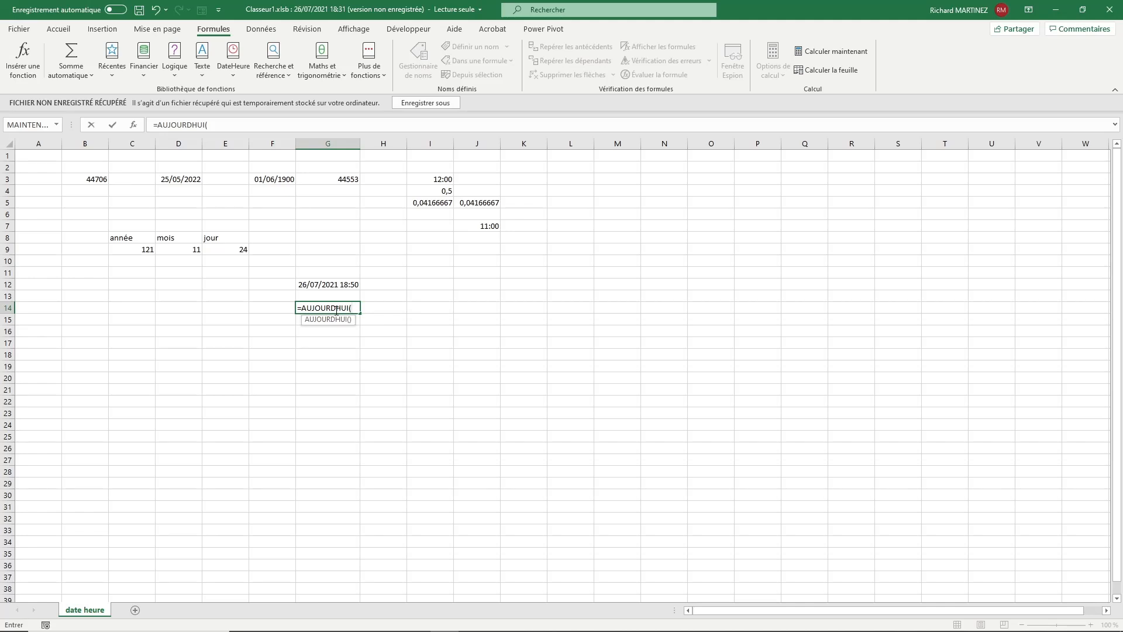
text())
key(Return)
click(335, 309)
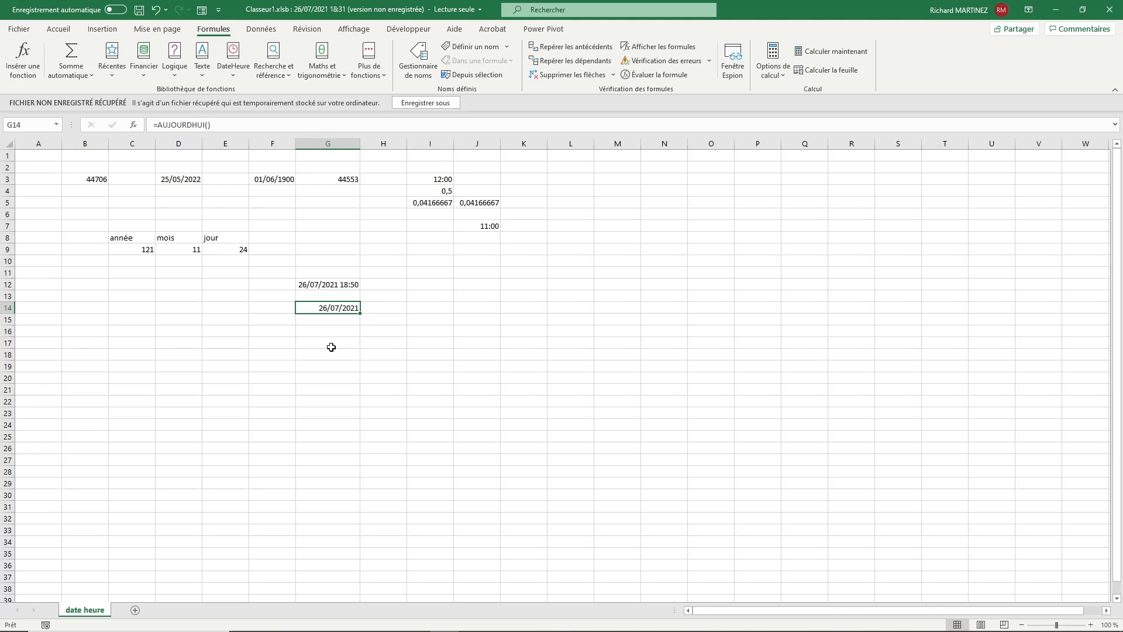
click(392, 352)
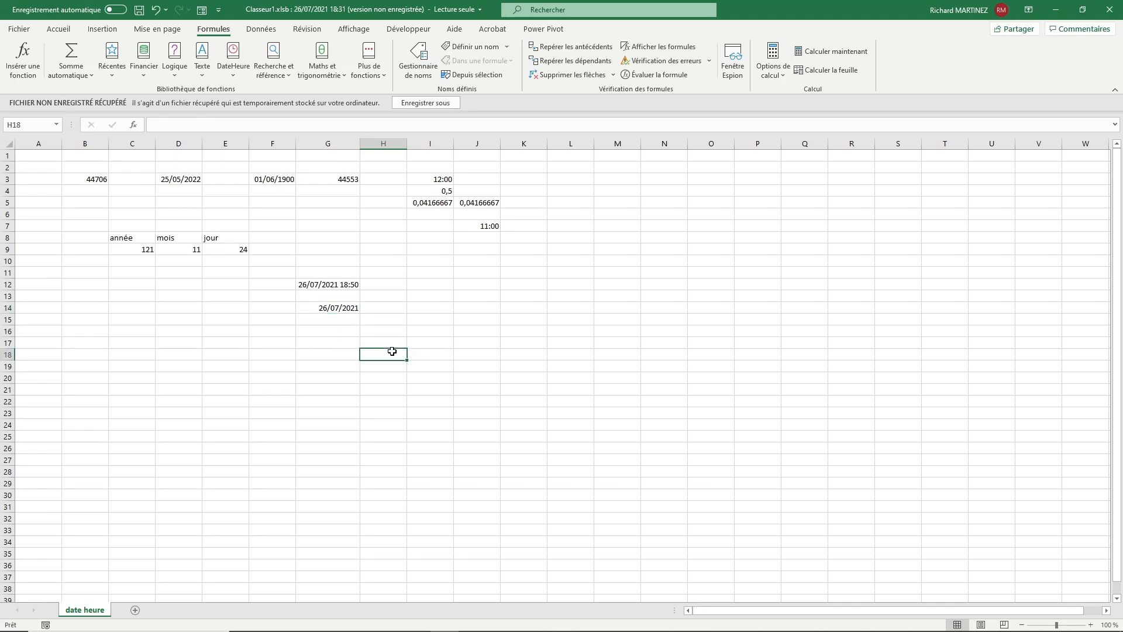
click(228, 75)
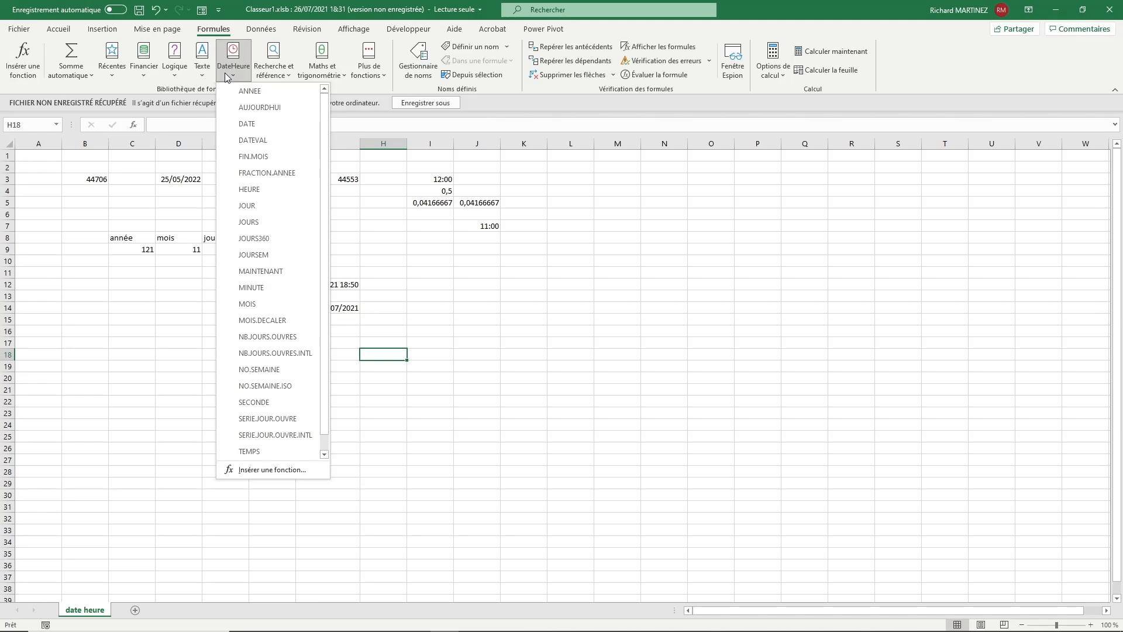
click(387, 286)
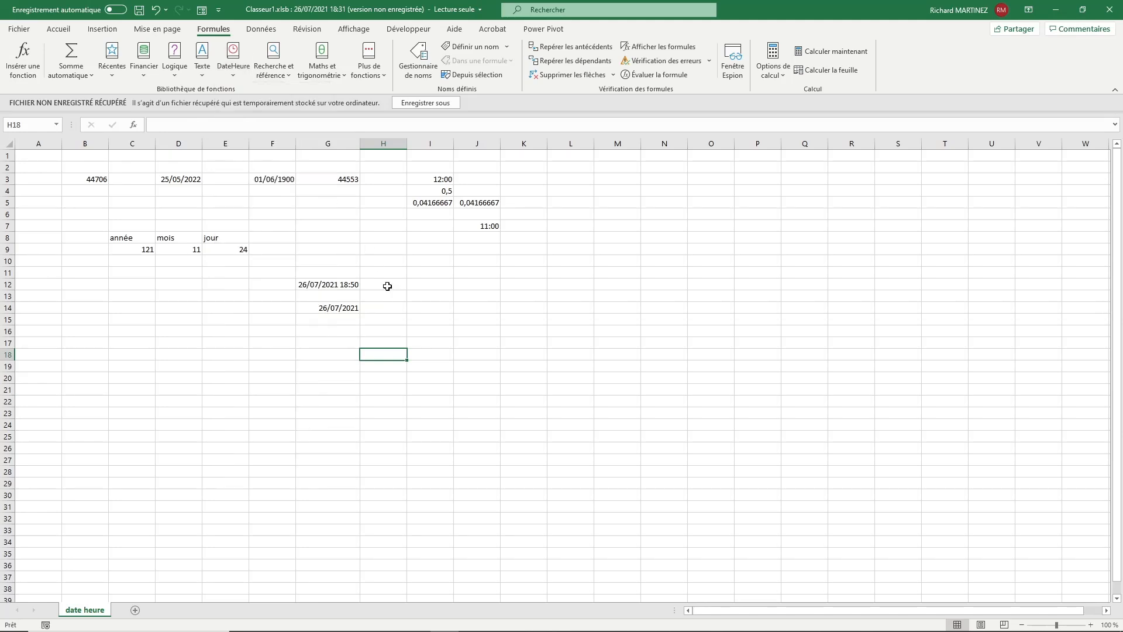